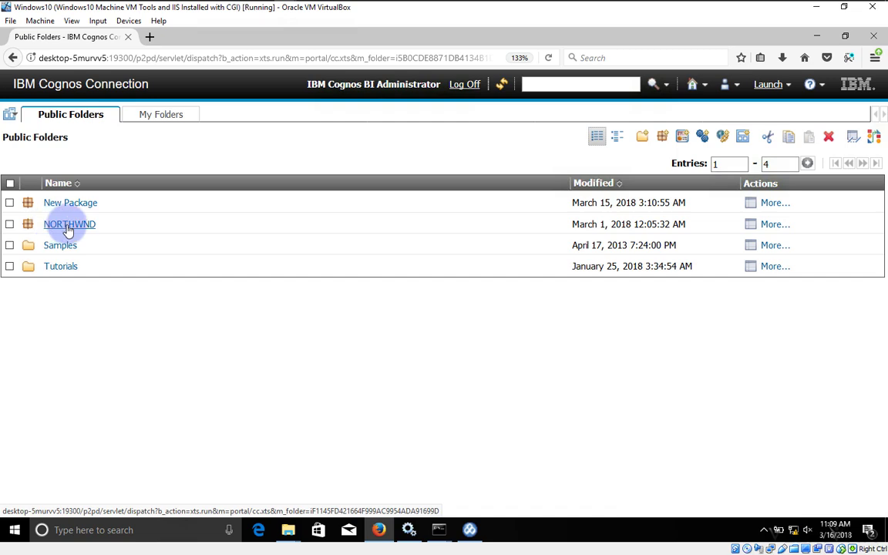
click(66, 224)
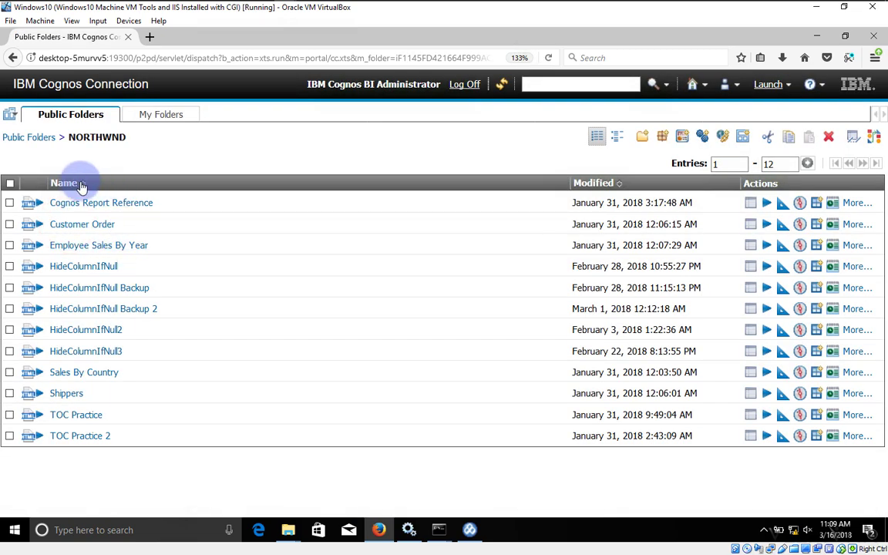
key(alt+Left)
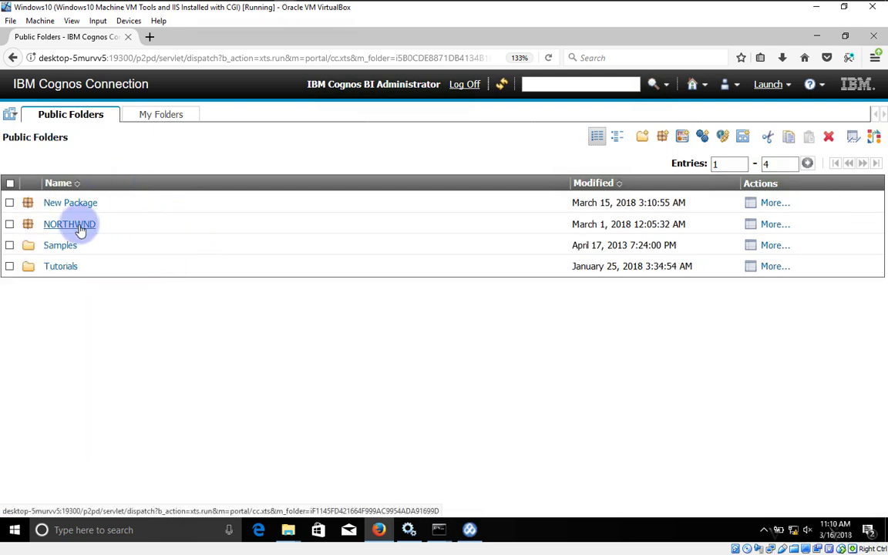
click(78, 224)
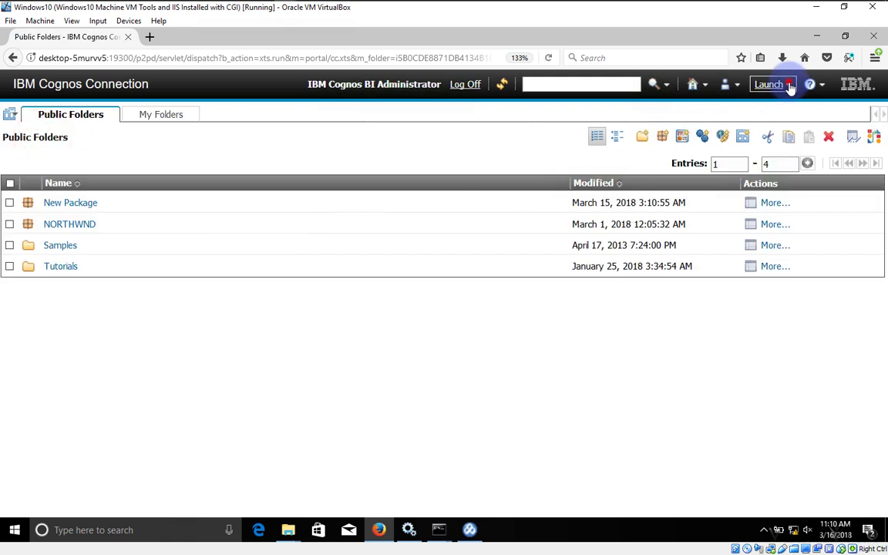
- Launch IBM Cognos Administration and show the Configuration tab's Content Administration deployment list
click(788, 86)
click(699, 174)
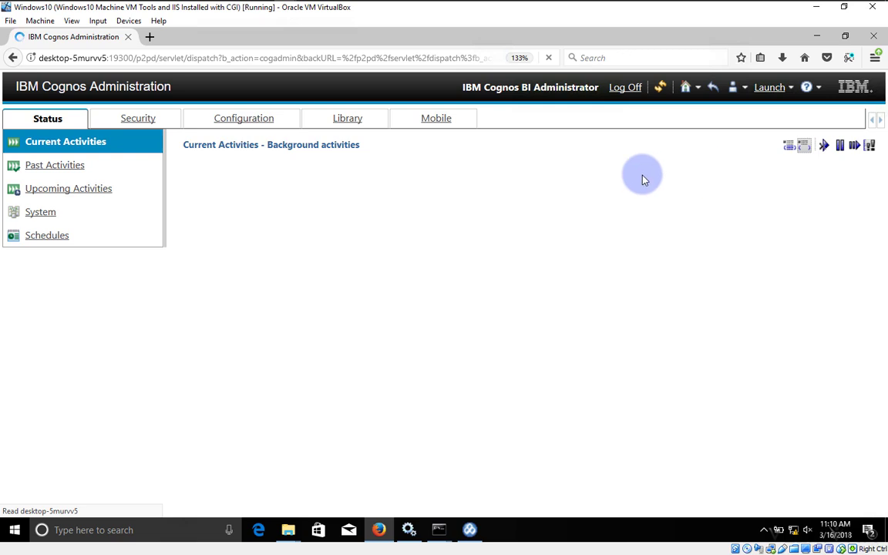
click(229, 122)
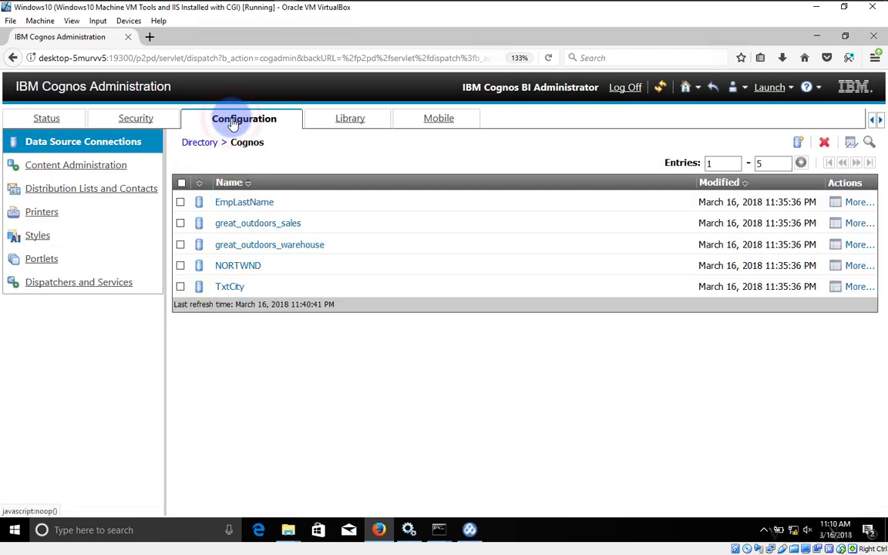
click(104, 167)
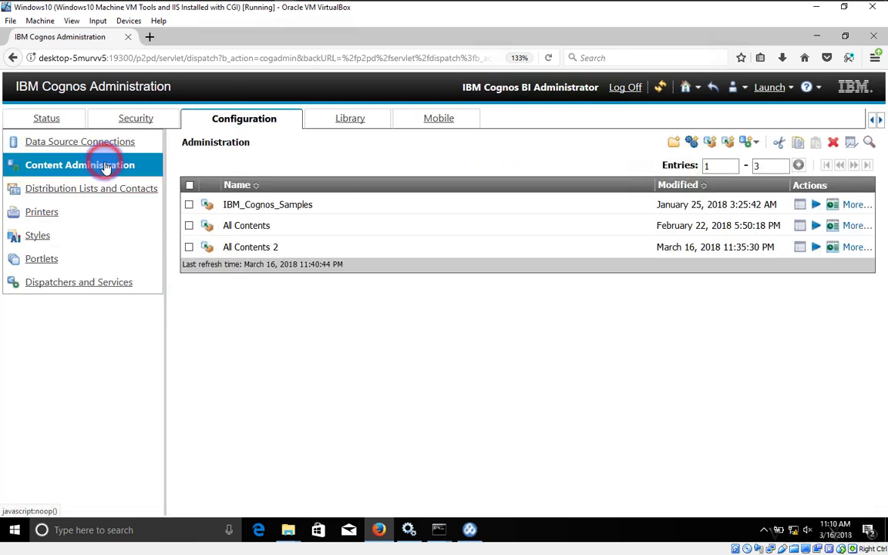
- Create a new export named NRTWND and continue to its deployment method
click(709, 147)
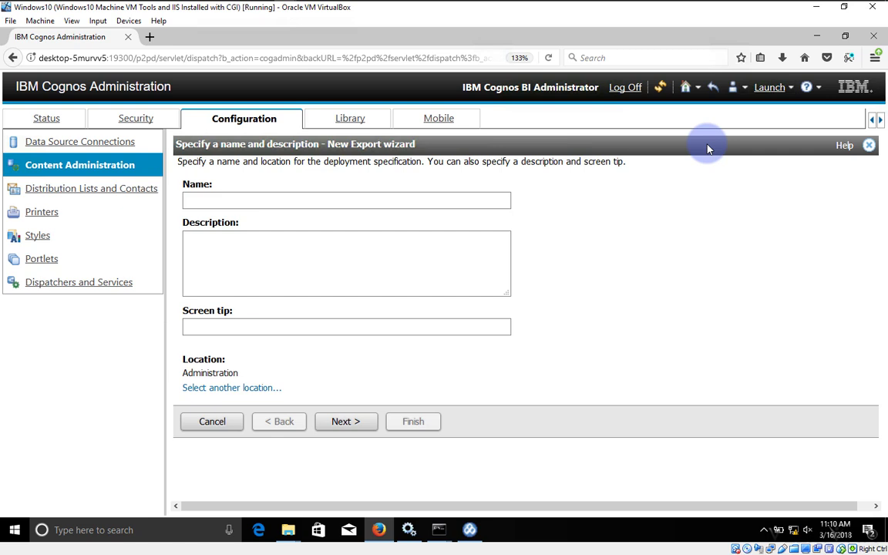
text(NRTWND)
click(344, 422)
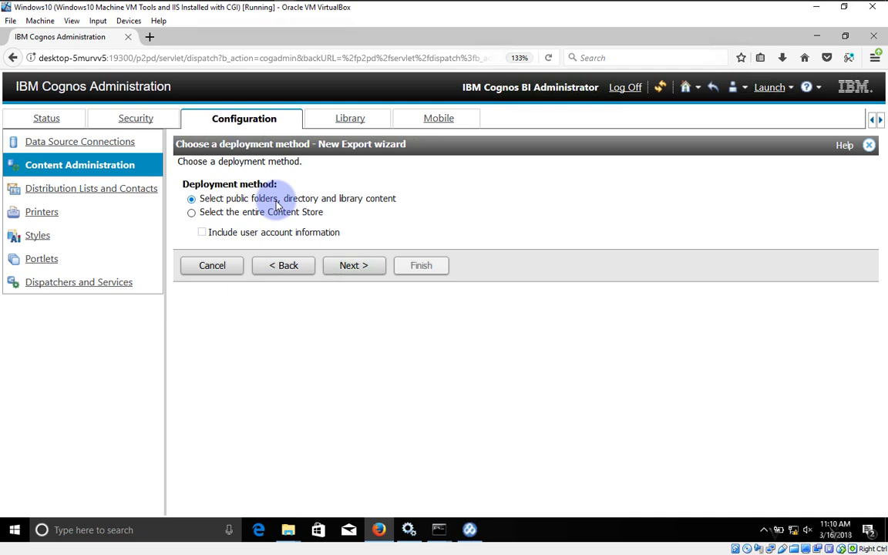
- Keep 'Select public folders, directory and library content' as the deployment method and continue
click(353, 270)
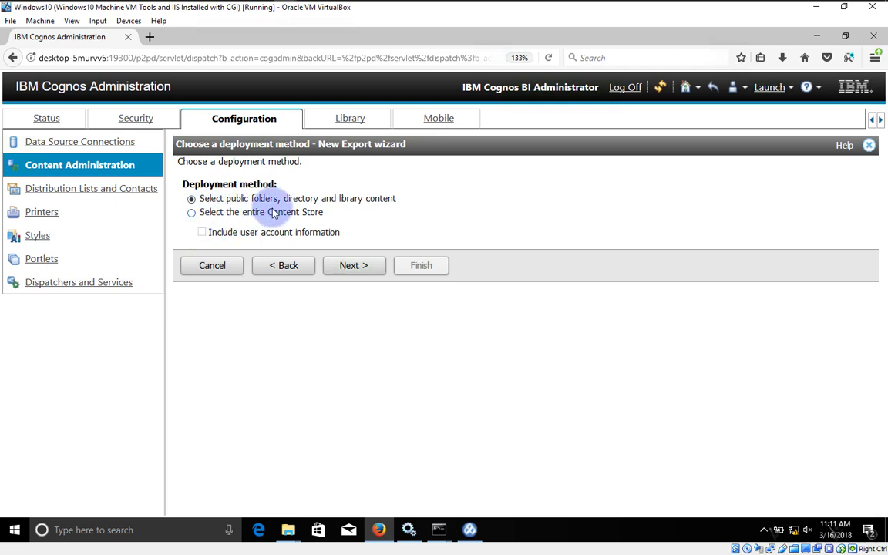
drag(220, 199, 308, 204)
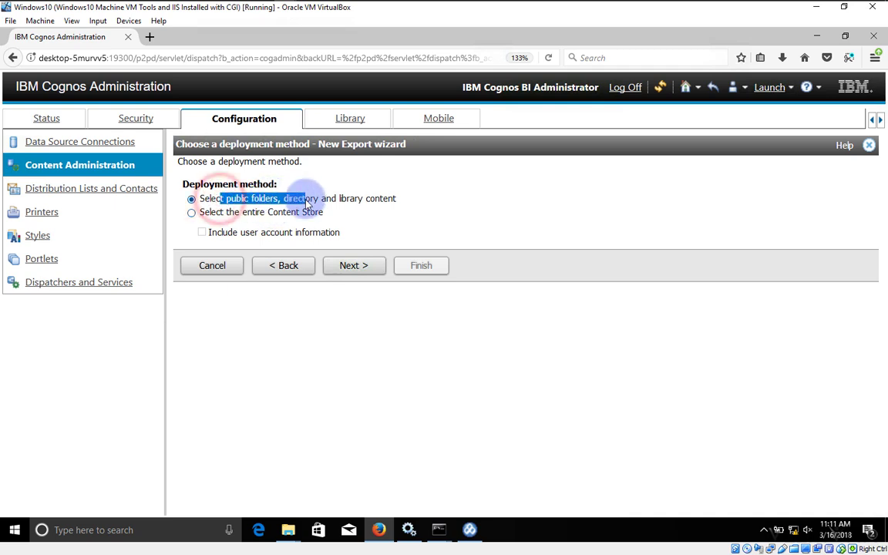
click(353, 266)
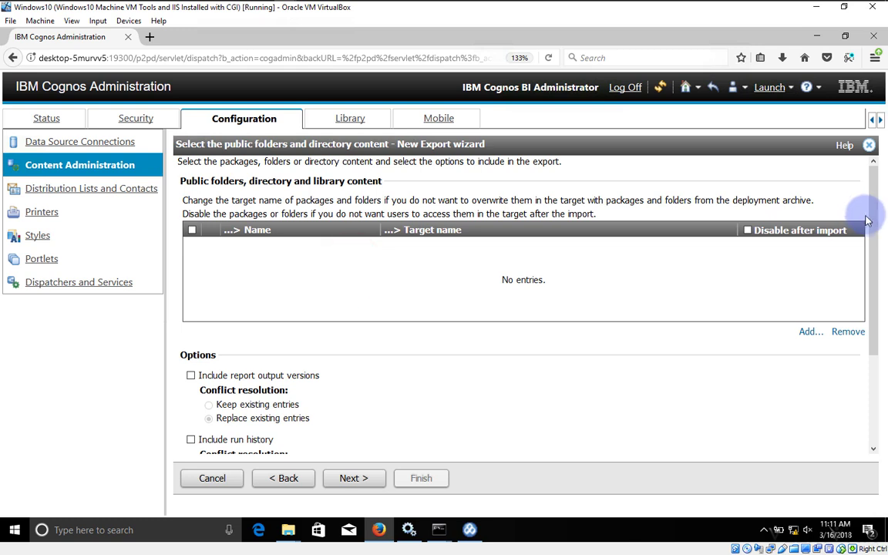
scroll(763, 270, down, 3)
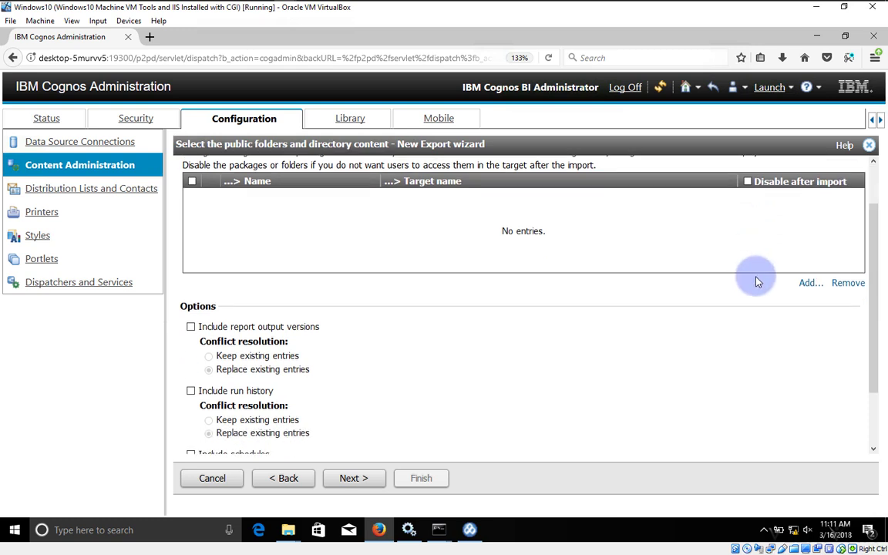
scroll(773, 279, up, 3)
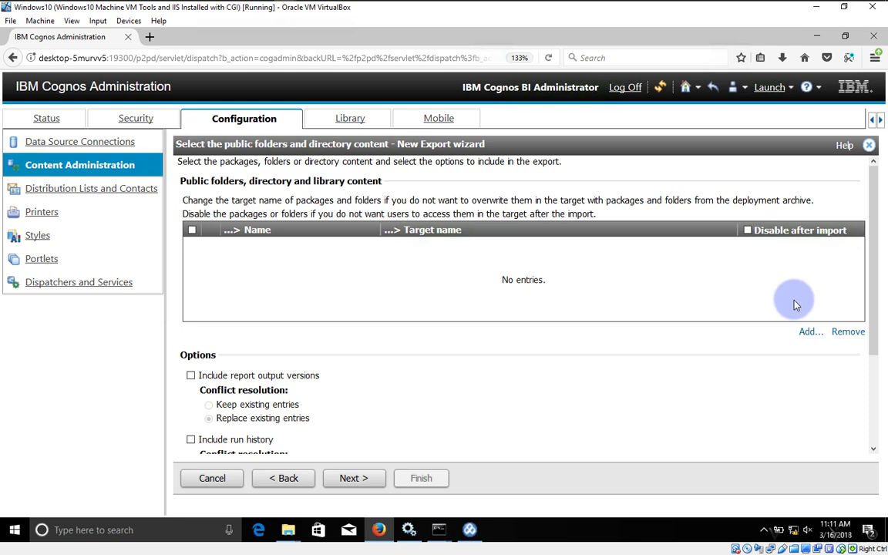
- Add the NORTHWND package from Public Folders to the export
click(808, 332)
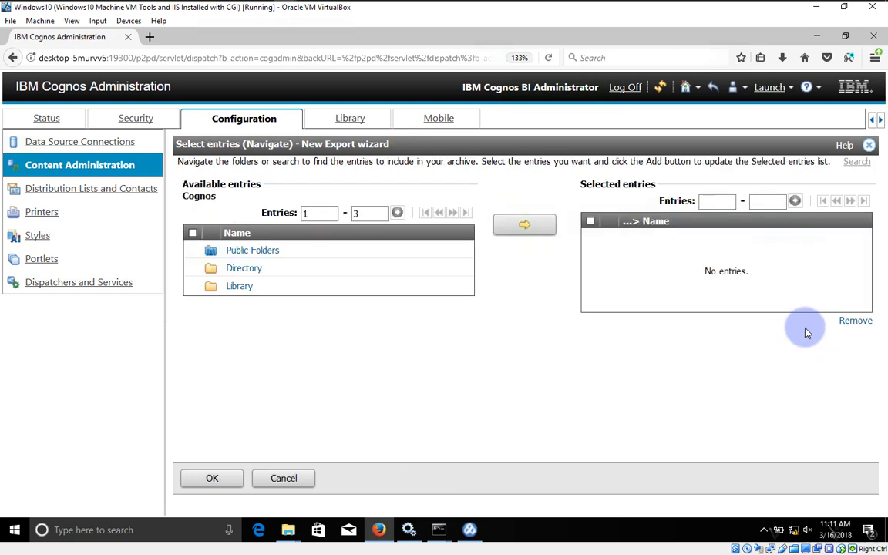
click(240, 251)
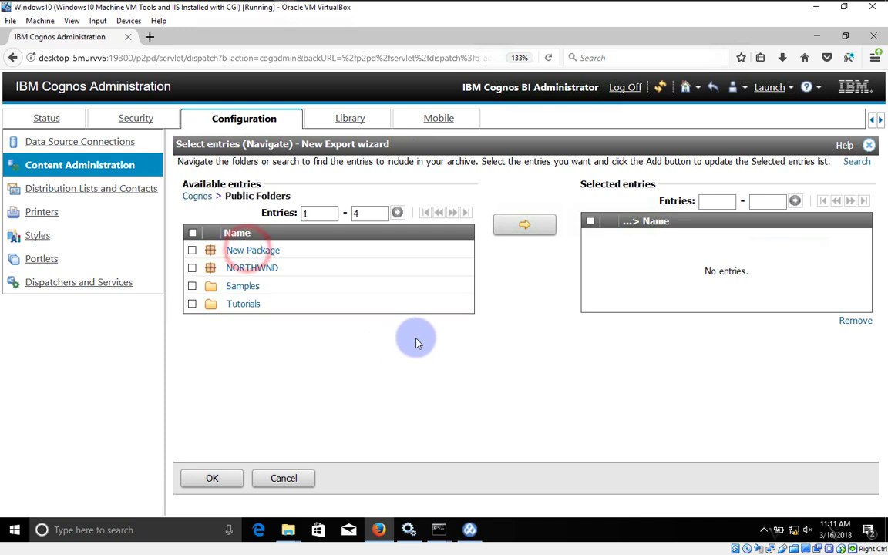
click(191, 267)
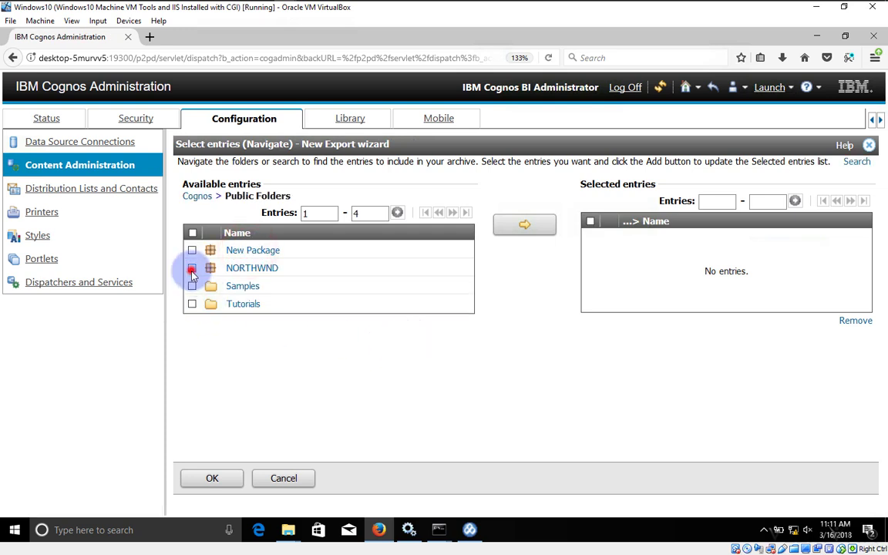
click(521, 224)
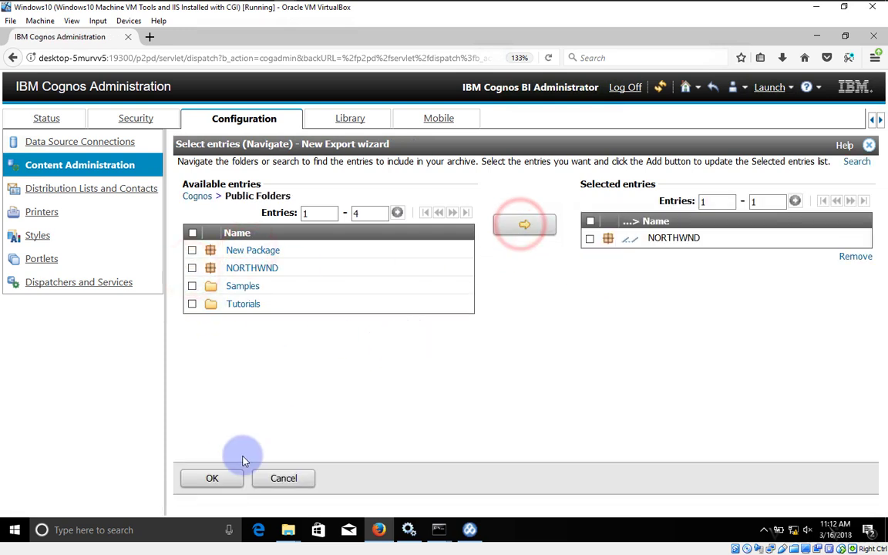
click(217, 480)
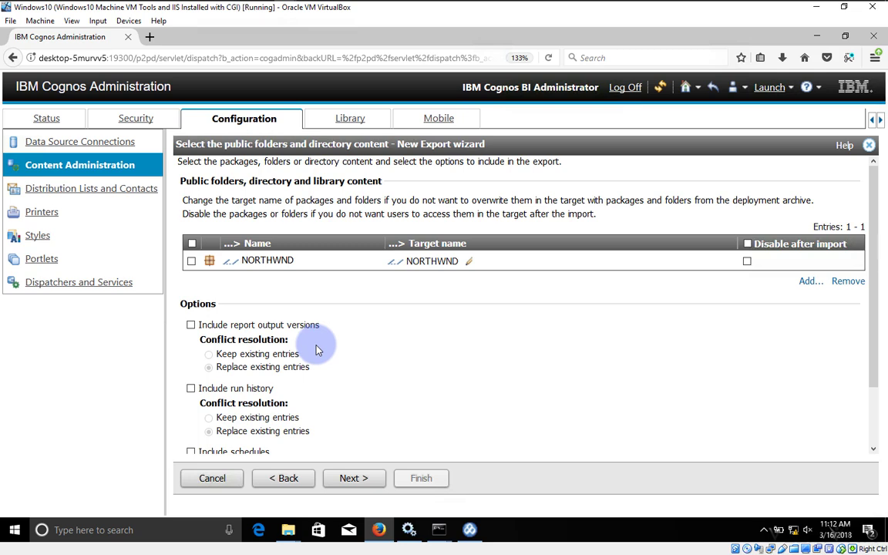
- Leave report outputs, run history and schedules unticked and advance to directory content options
scroll(316, 350, down, 2)
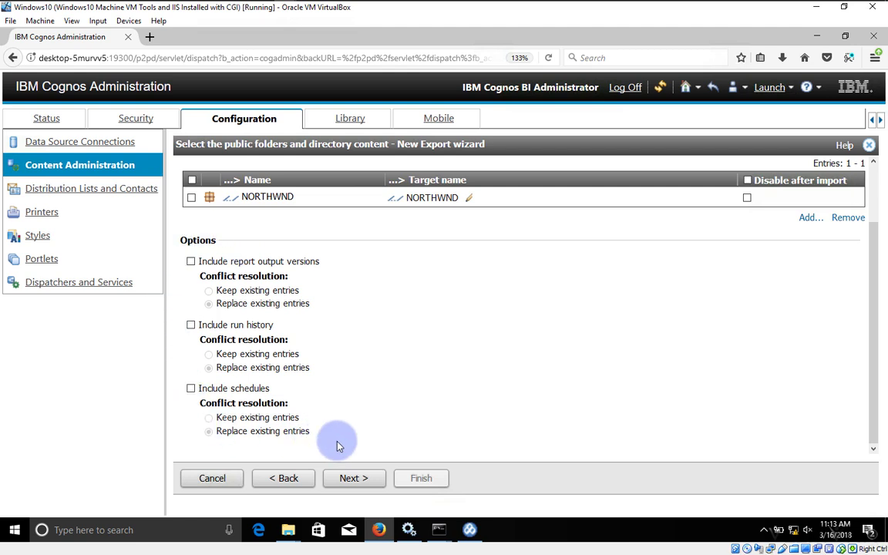
click(351, 479)
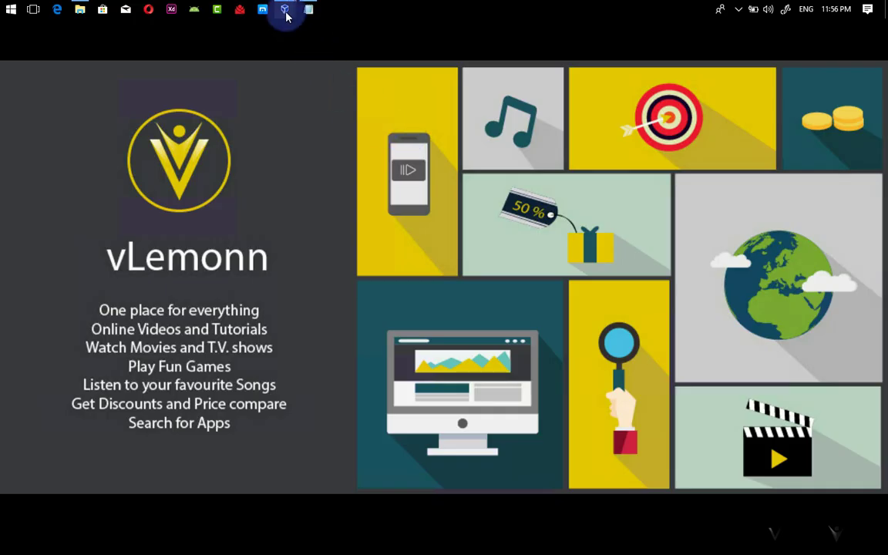
mouse_move(286, 11)
click(354, 116)
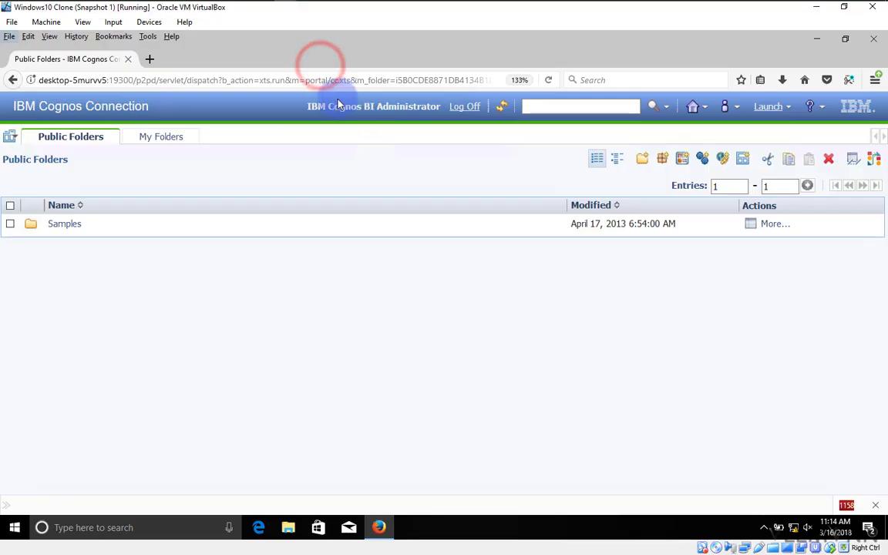
click(791, 106)
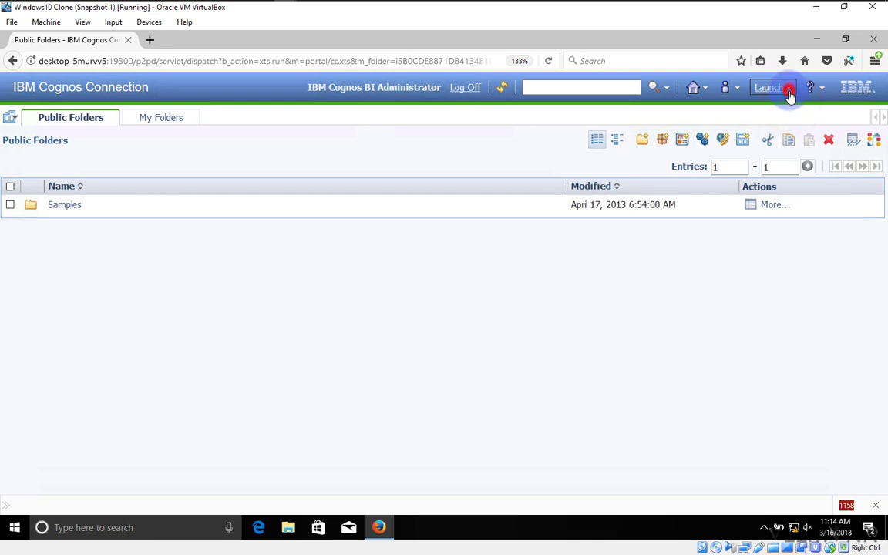
click(787, 91)
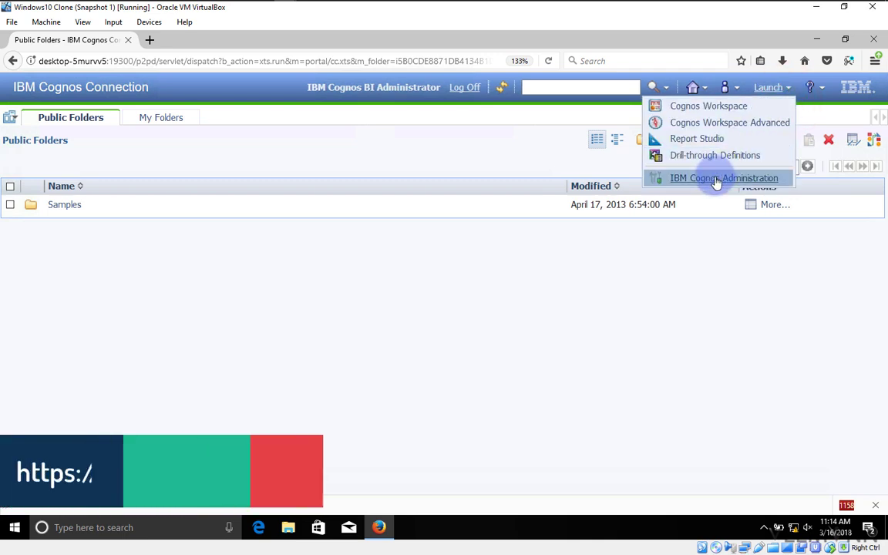
click(715, 178)
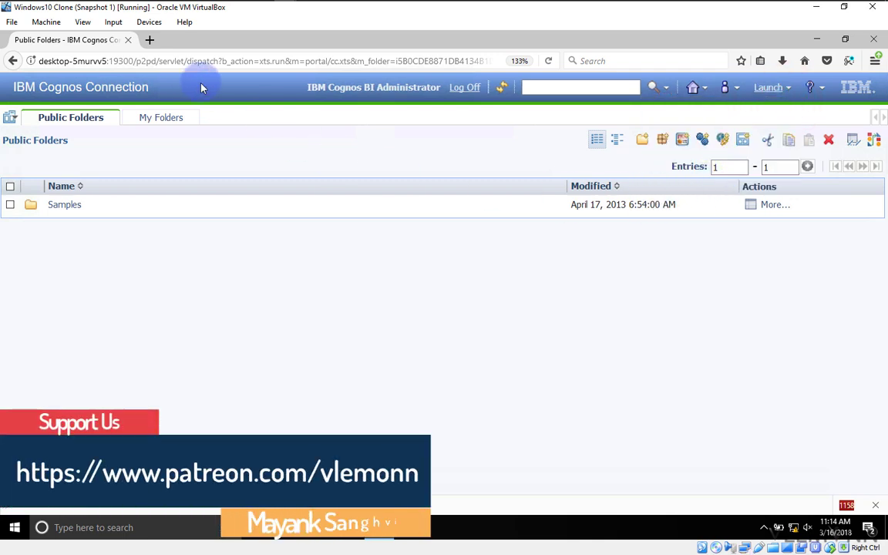
click(258, 125)
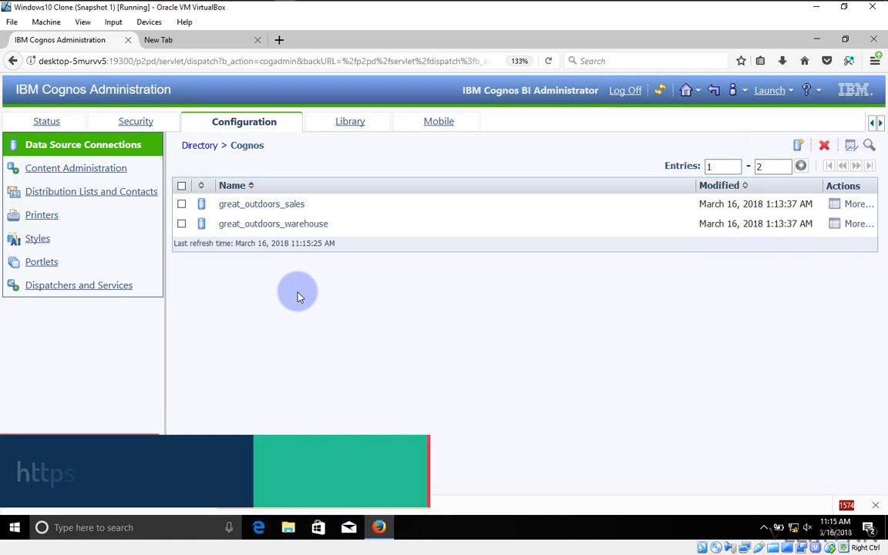
click(817, 10)
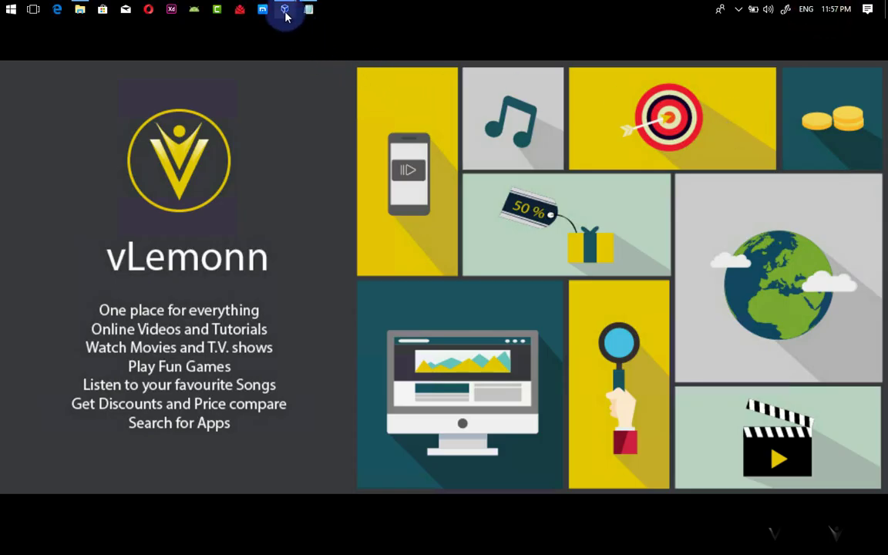
mouse_move(284, 13)
click(252, 64)
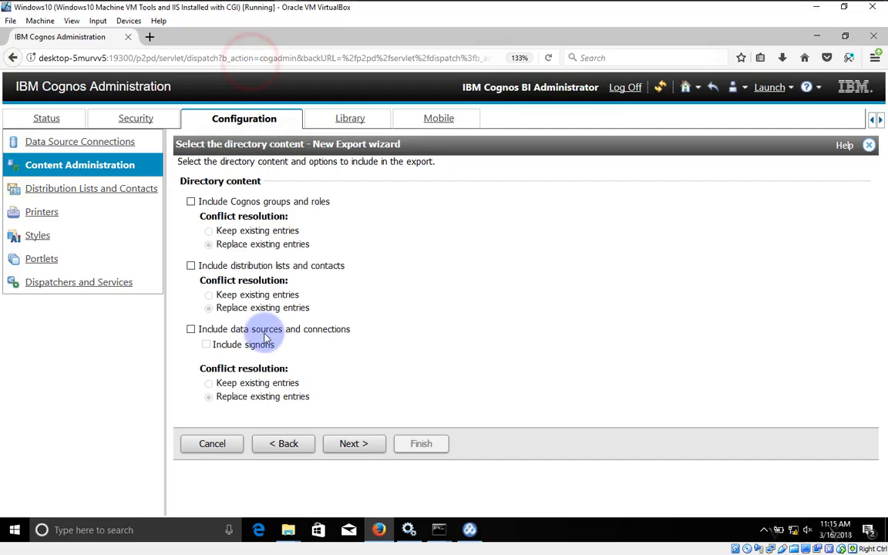
- Tick 'Include data sources and connections' and 'Include signons' for the NRTWND export
click(191, 330)
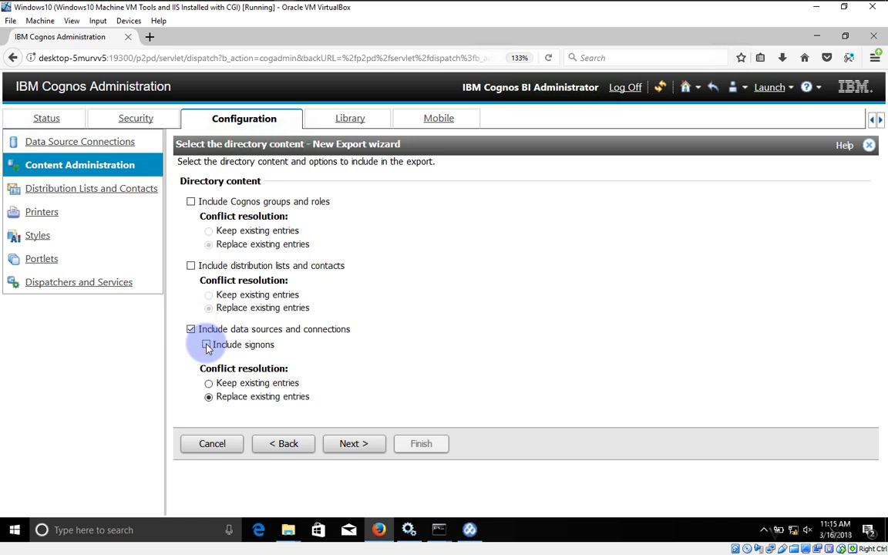
click(207, 345)
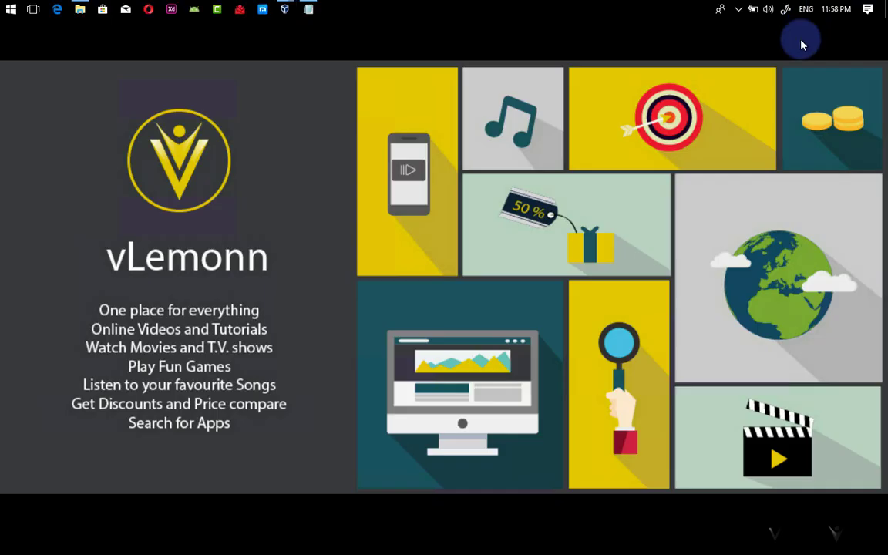
mouse_move(284, 9)
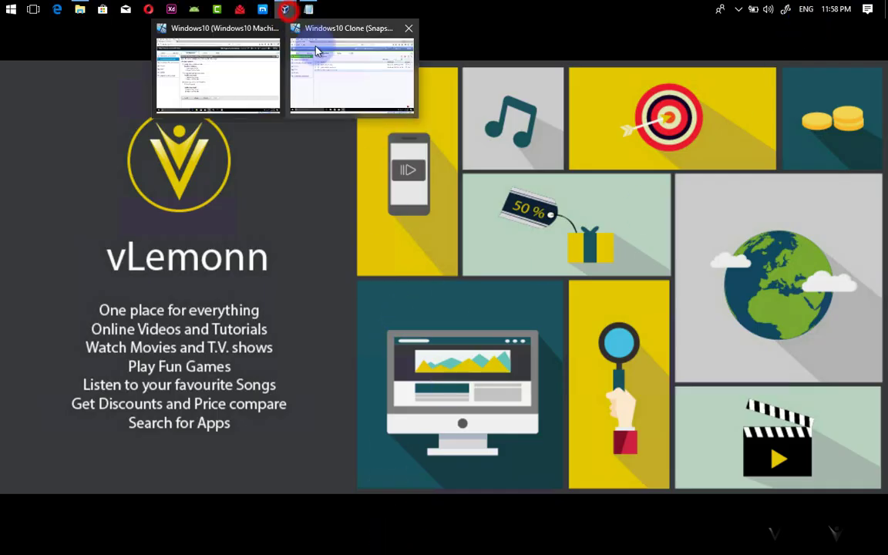
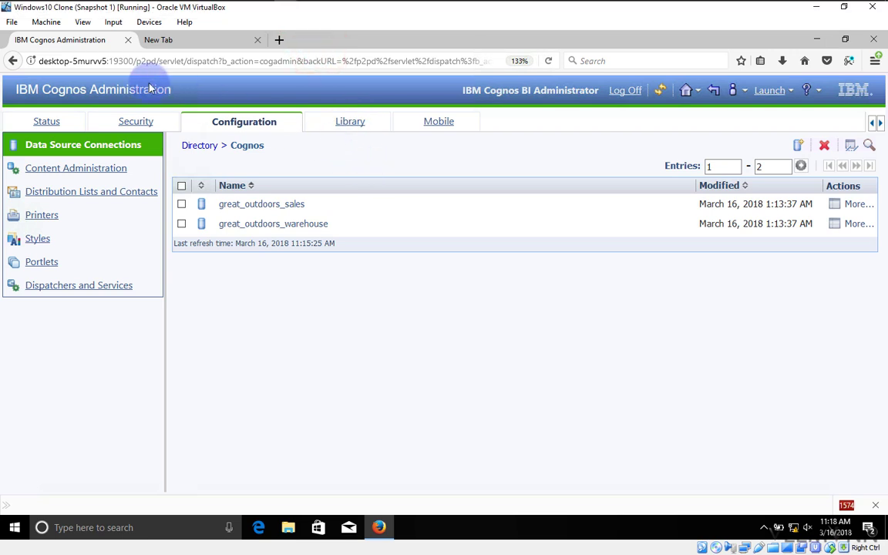
- Restore the Windows10 VM window showing the Cognos New Export wizard
click(822, 11)
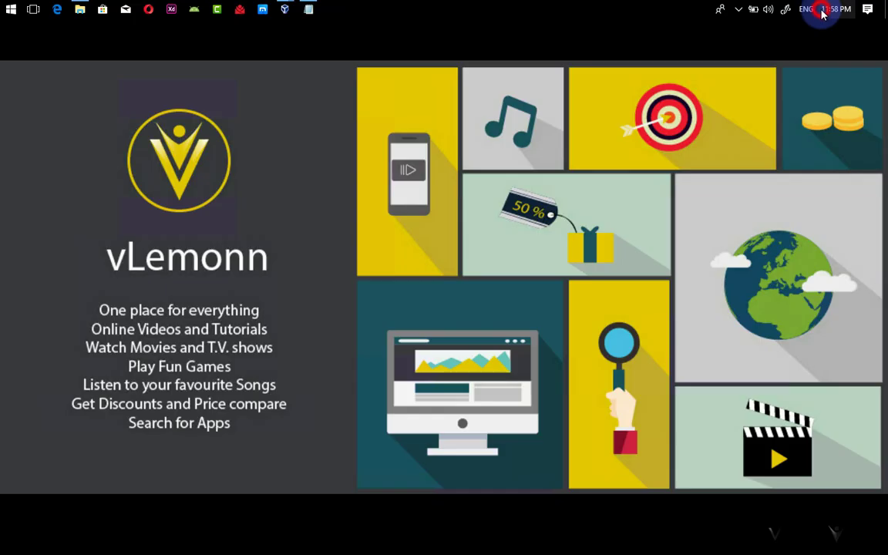
click(285, 9)
click(206, 41)
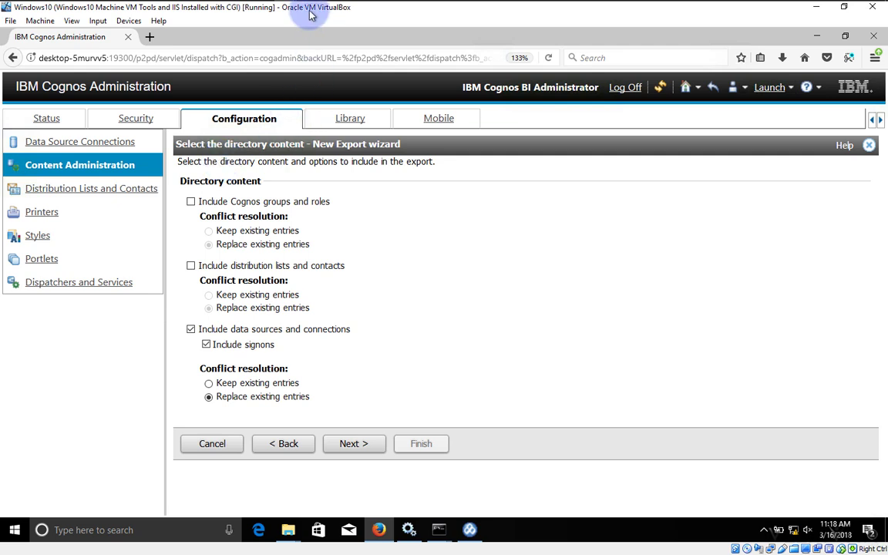
- Bring up the Windows10 Clone VM briefly, then minimize it back to the host desktop
mouse_move(327, 24)
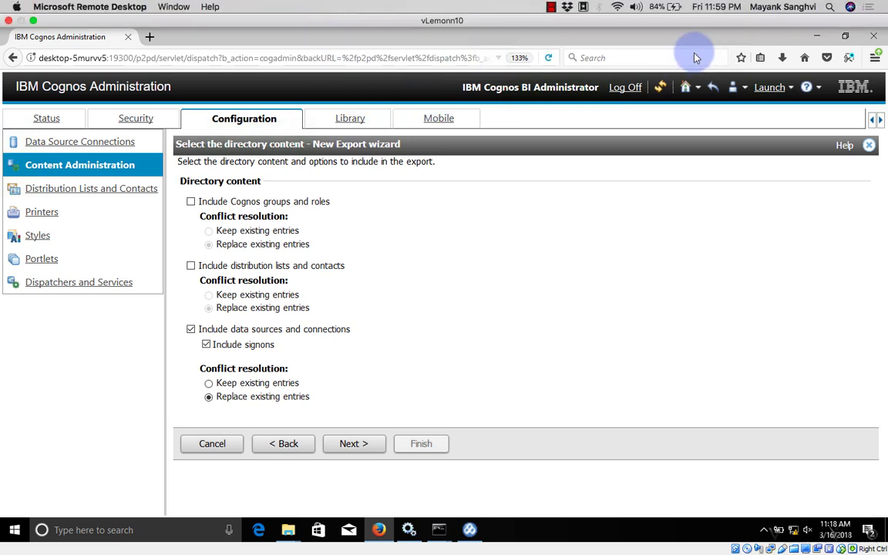
click(816, 34)
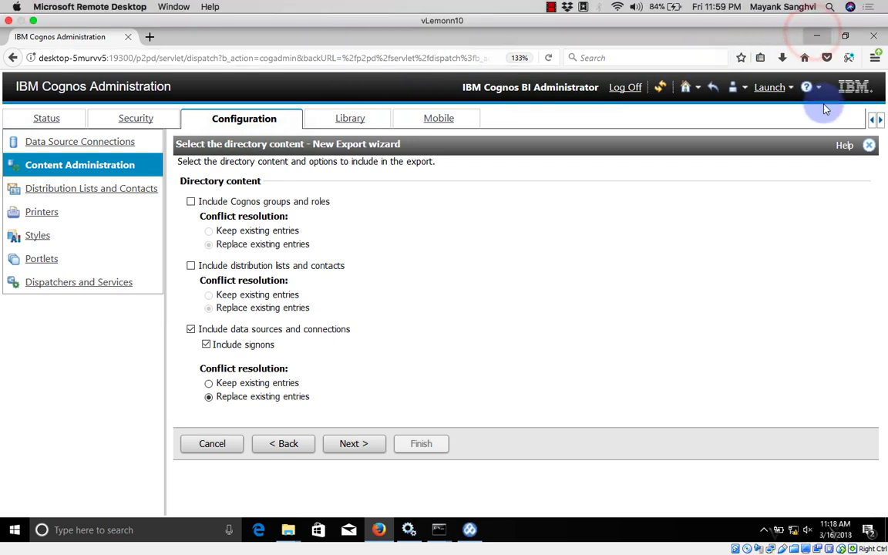
click(808, 20)
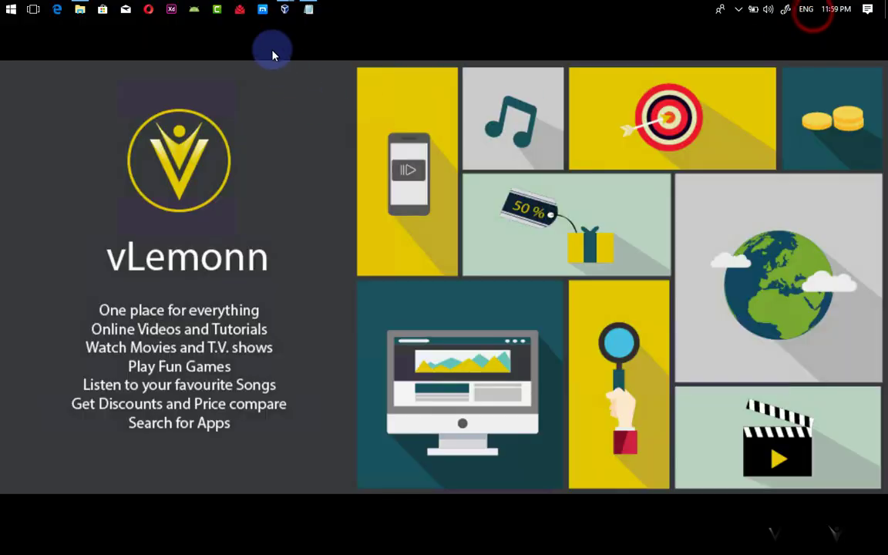
mouse_move(285, 9)
click(327, 57)
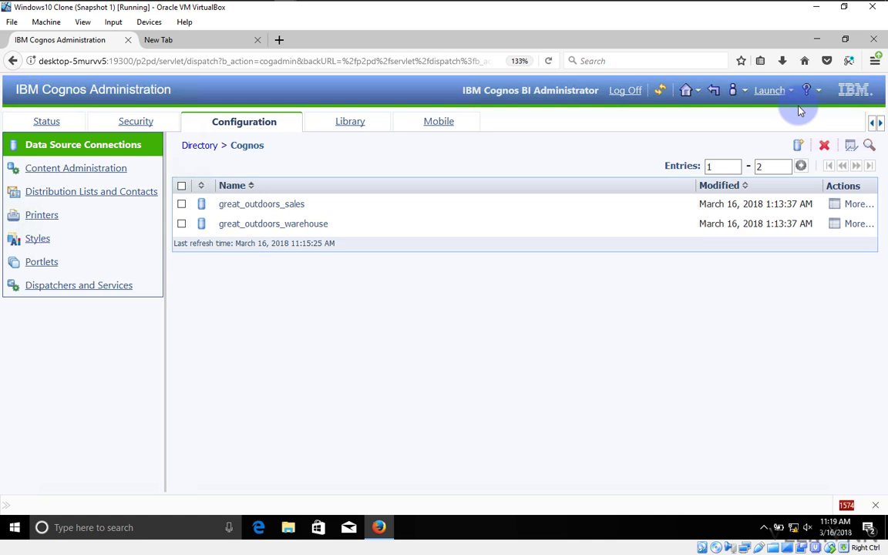
click(817, 14)
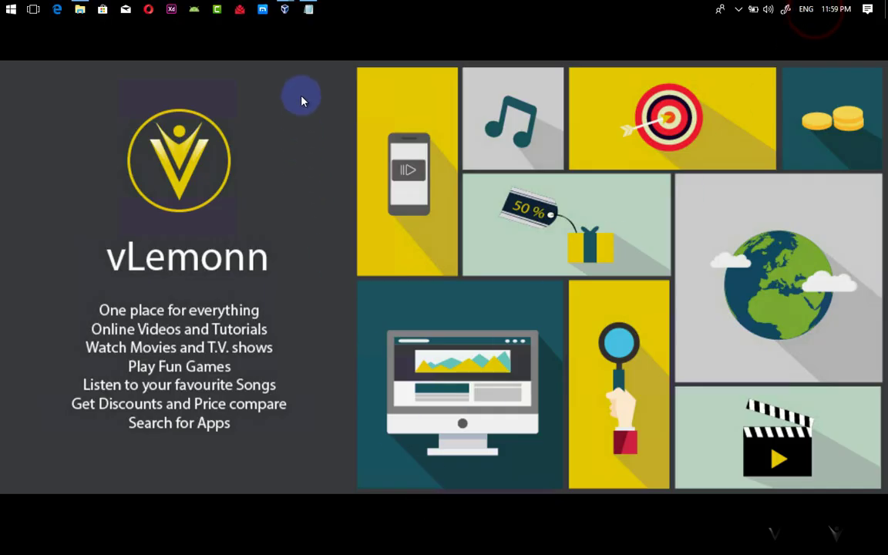
- Return to the Windows10 VM and advance past general options with Basic recording level
mouse_move(285, 14)
click(232, 73)
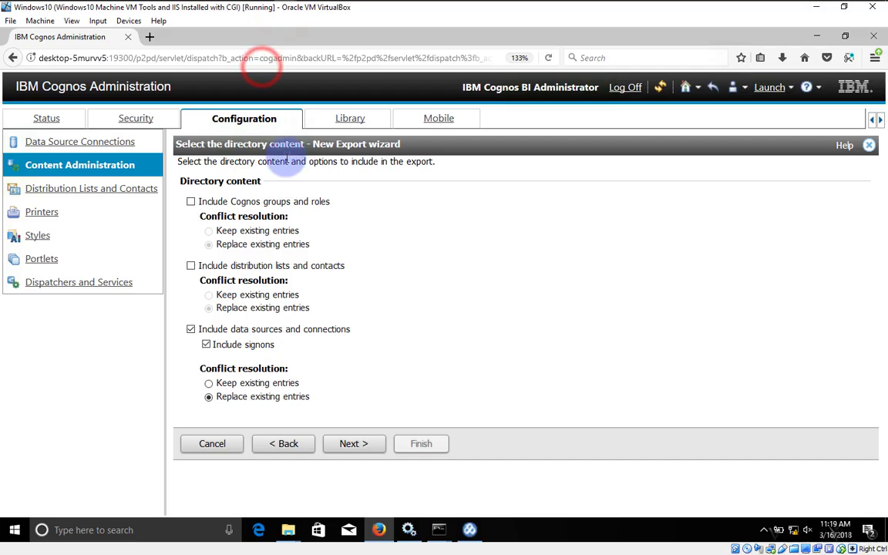
click(352, 443)
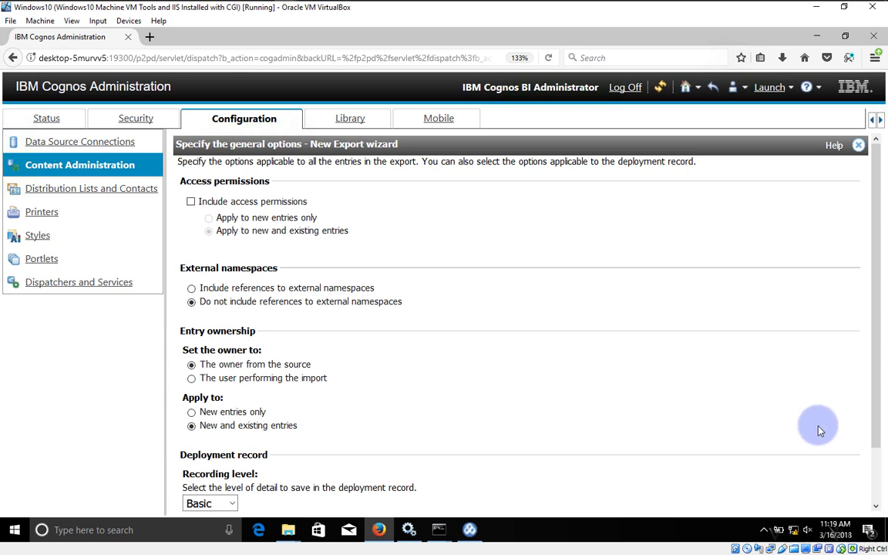
click(878, 461)
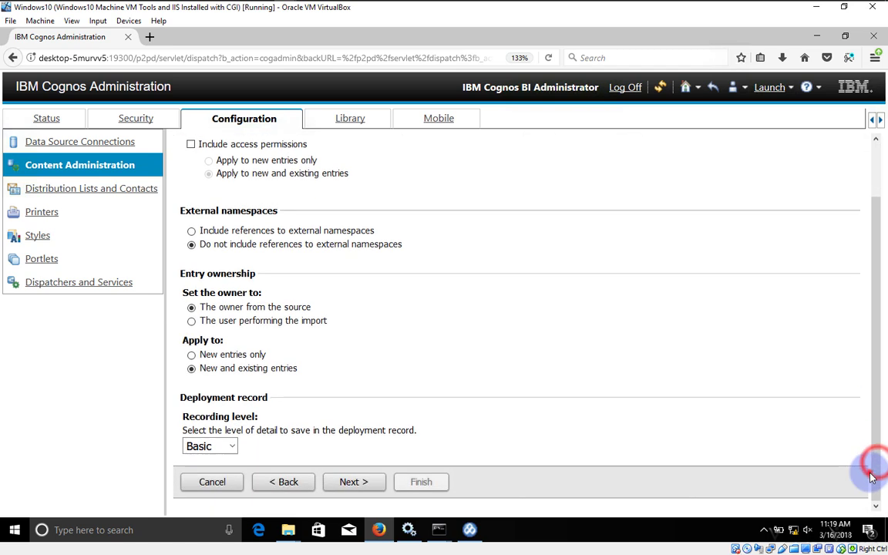
click(210, 446)
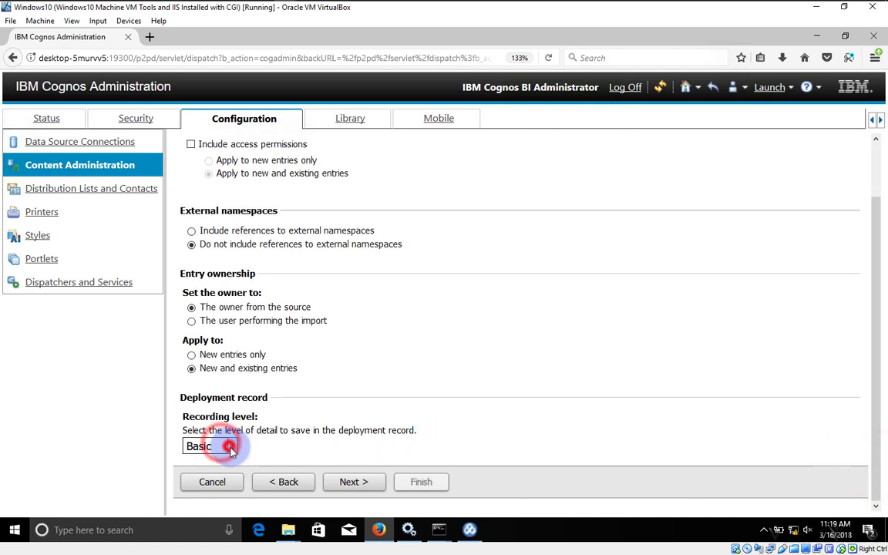
click(234, 447)
click(348, 481)
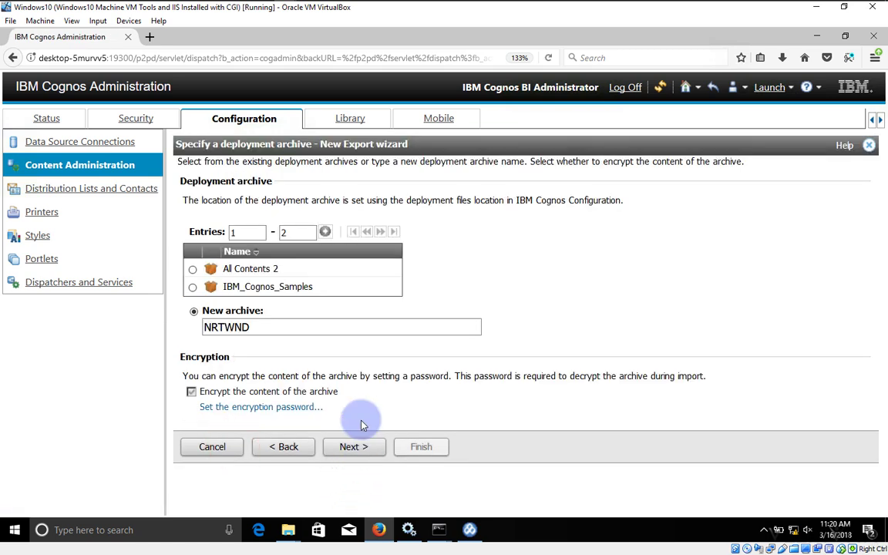
- Enter and confirm the NRTWND archive's encryption password, then accept it
click(246, 409)
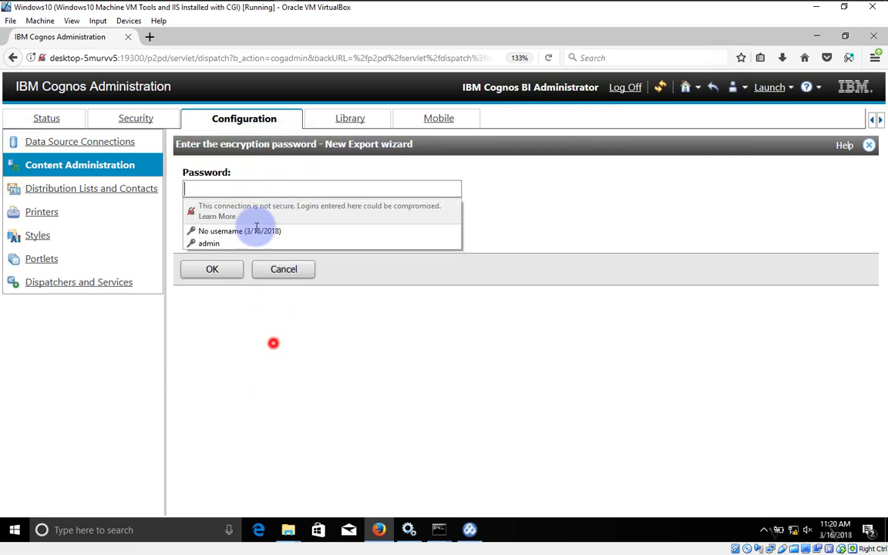
click(199, 186)
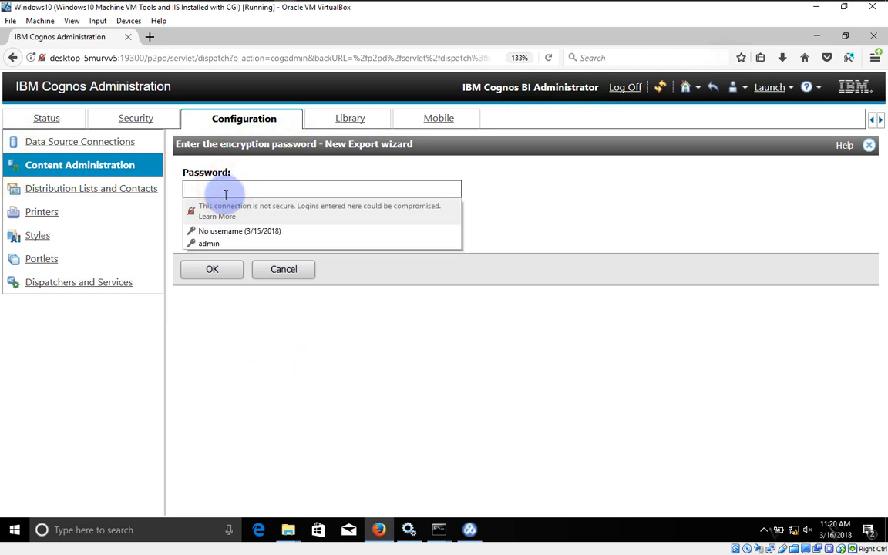
text(•••••••)
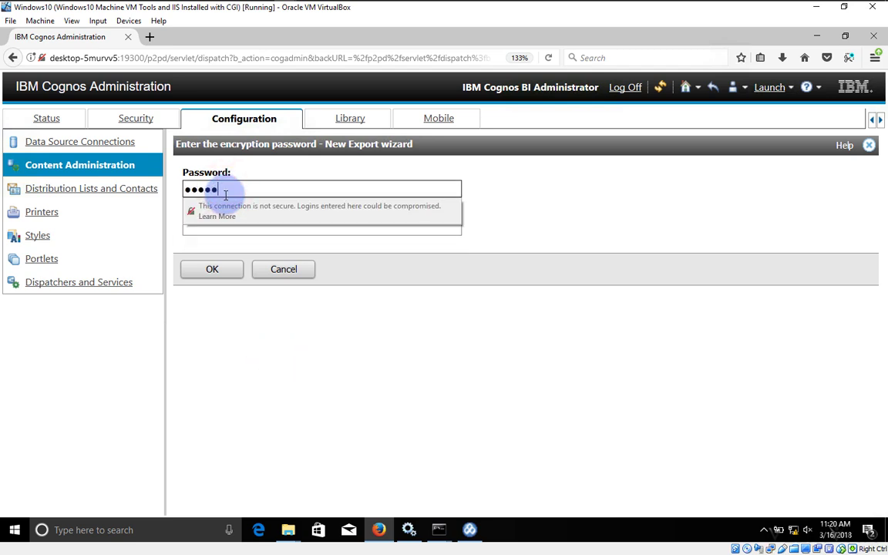
text(•••)
key(Tab)
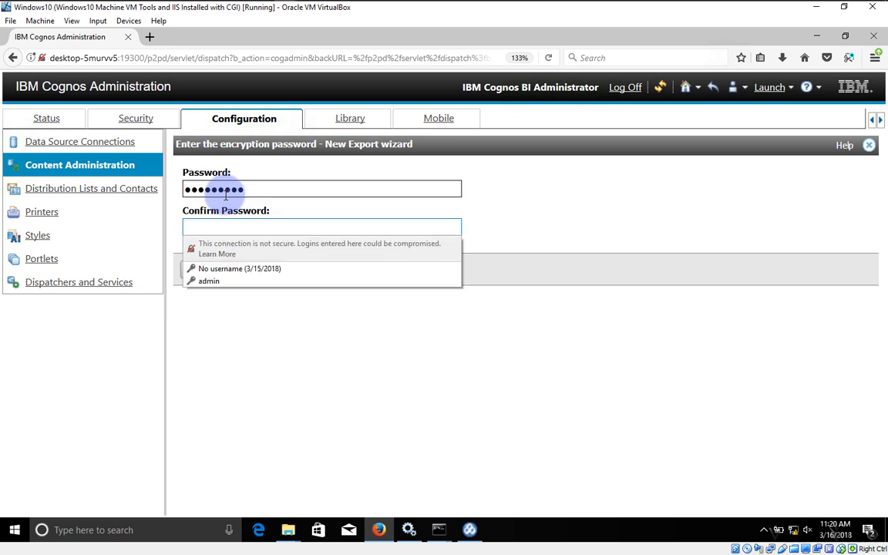
text(••••••)
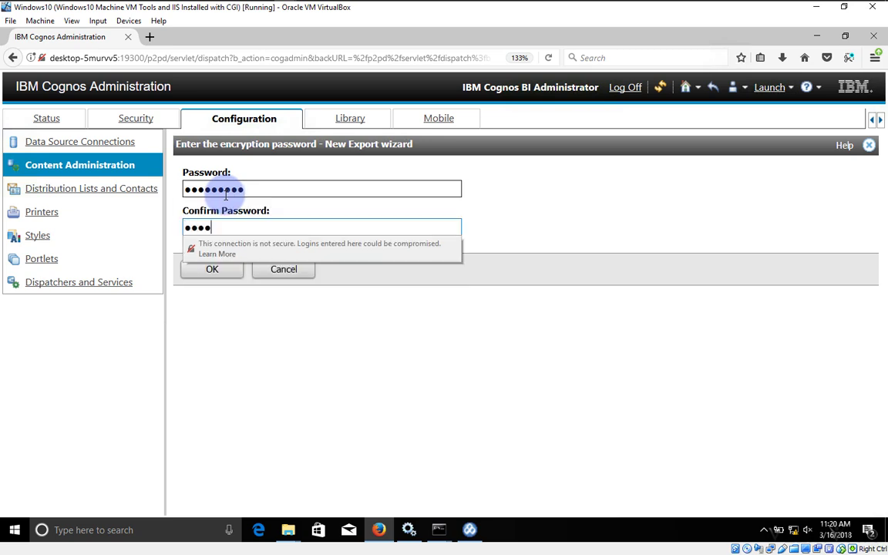
text(•••)
click(243, 367)
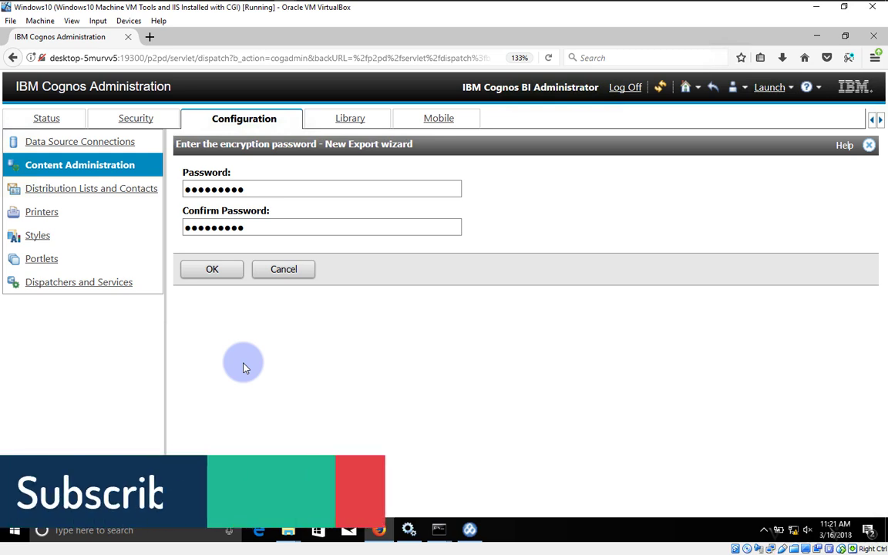
click(212, 269)
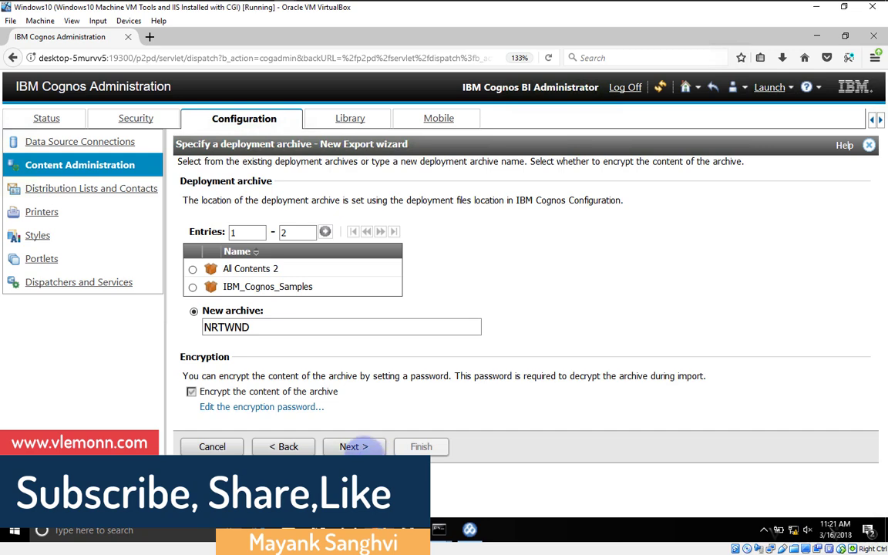
- Review the NRTWND export summary and move on to the run-choice step
click(352, 447)
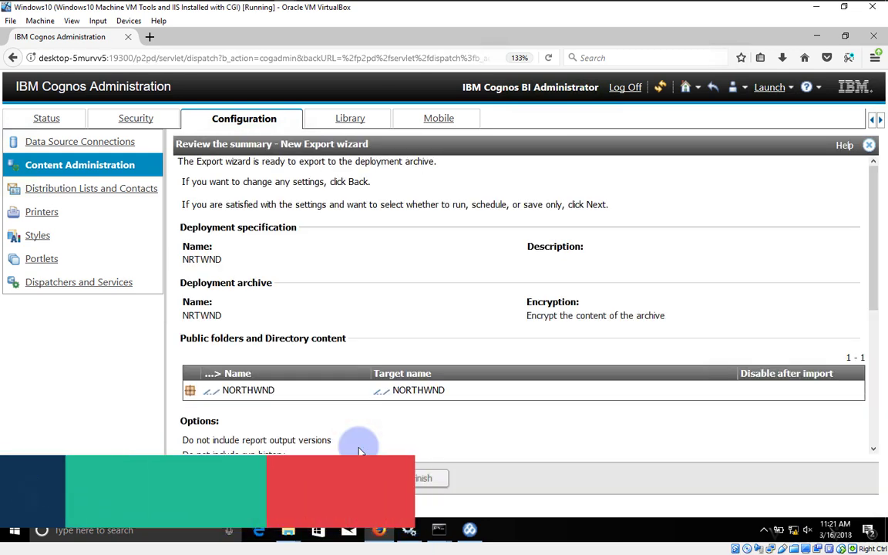
scroll(358, 451, down, 5)
scroll(359, 451, up, 5)
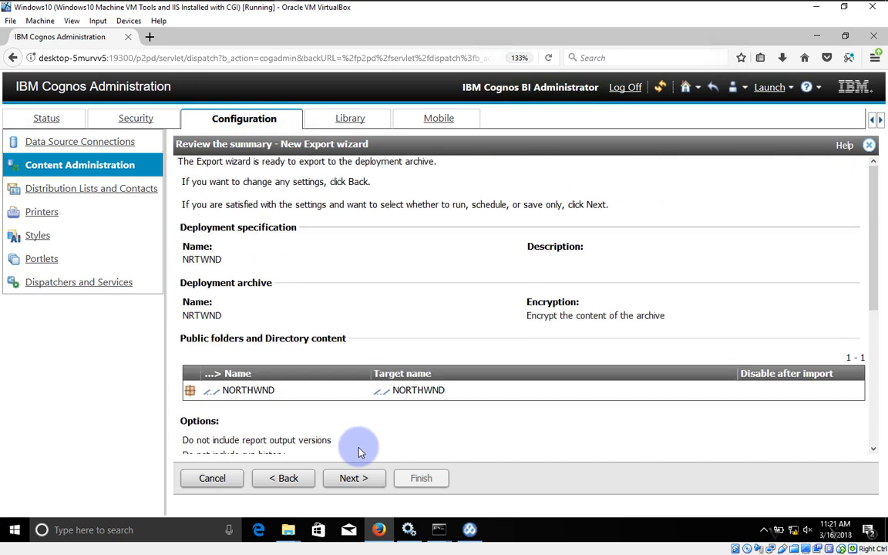
click(356, 478)
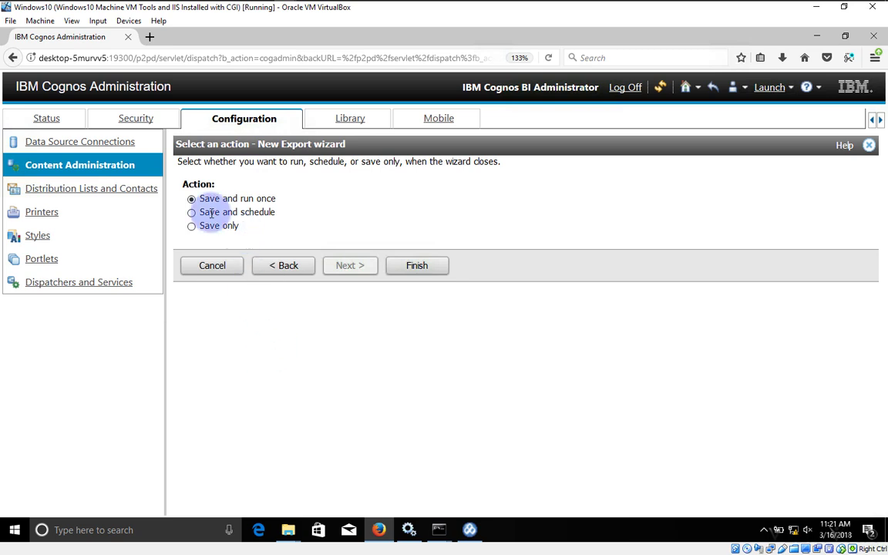
- Keep 'Save and run once' selected and finish the export wizard
click(202, 198)
drag(202, 199, 285, 204)
drag(202, 212, 222, 213)
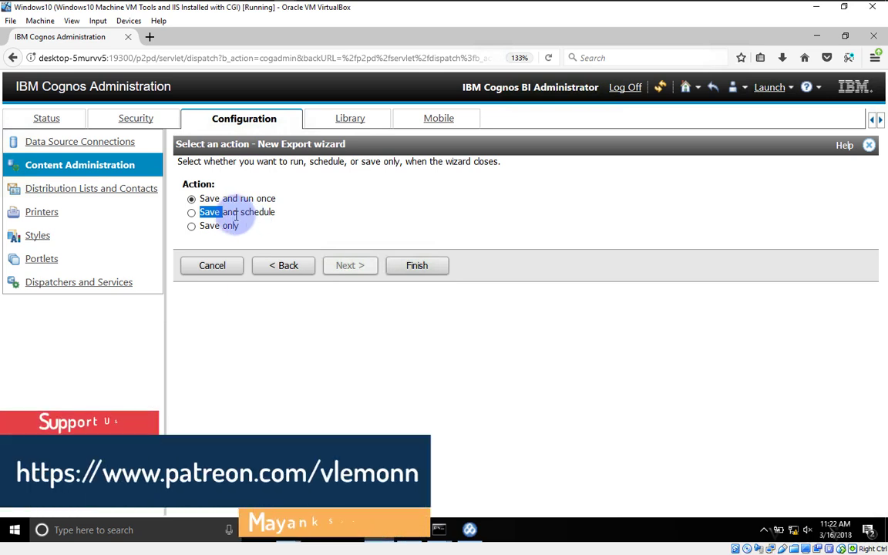
click(205, 198)
drag(257, 199, 270, 198)
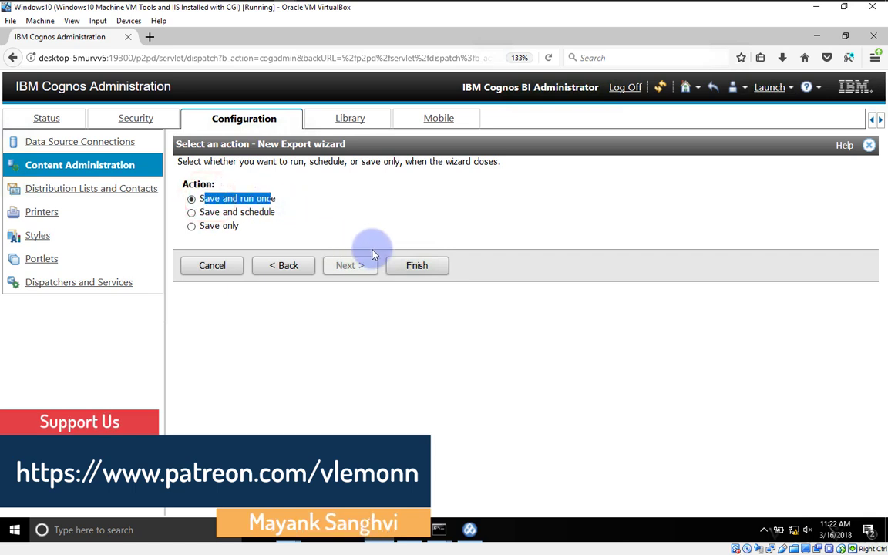
click(406, 269)
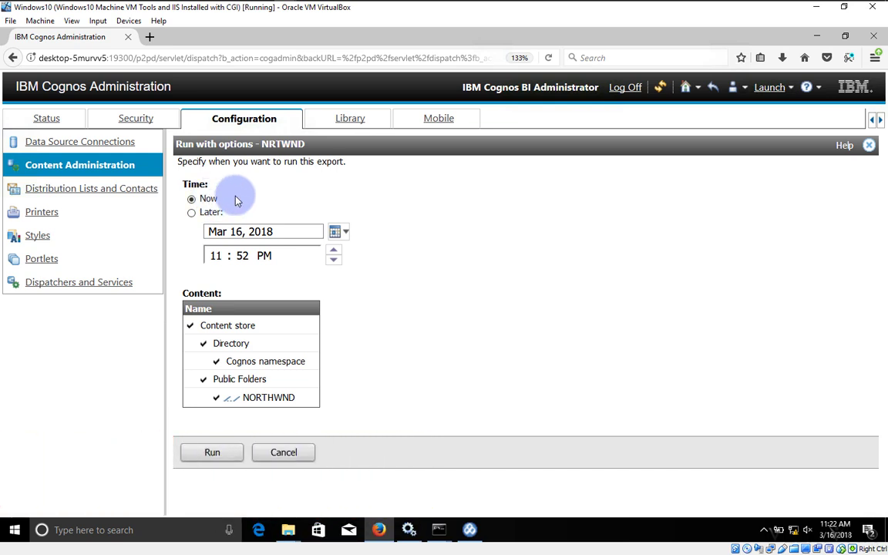
click(214, 452)
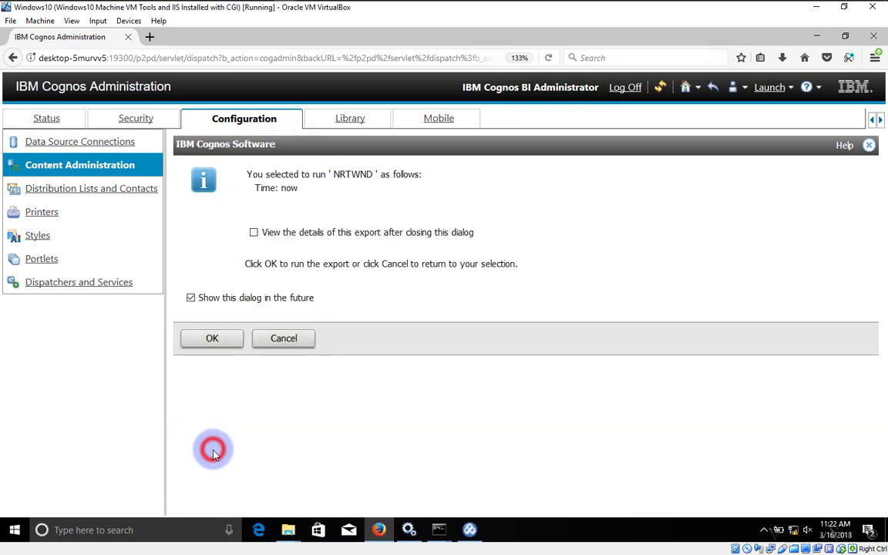
click(254, 232)
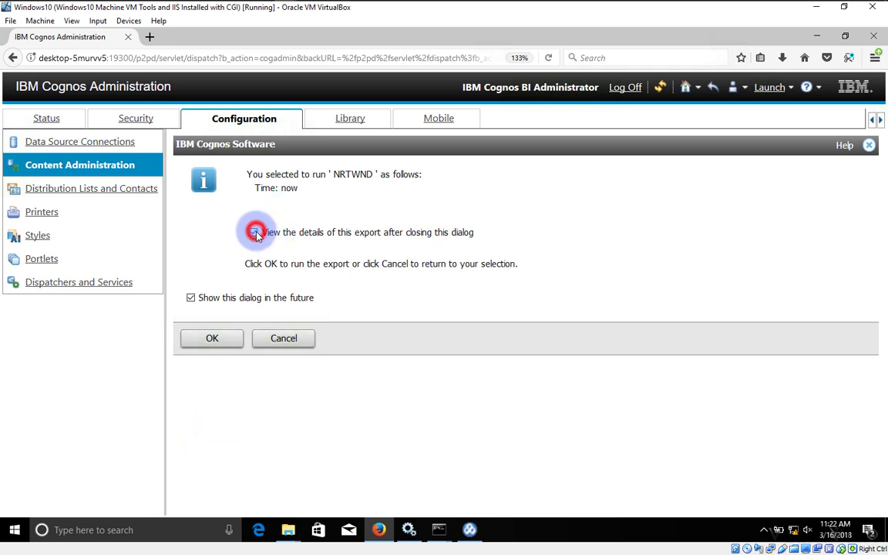
click(215, 339)
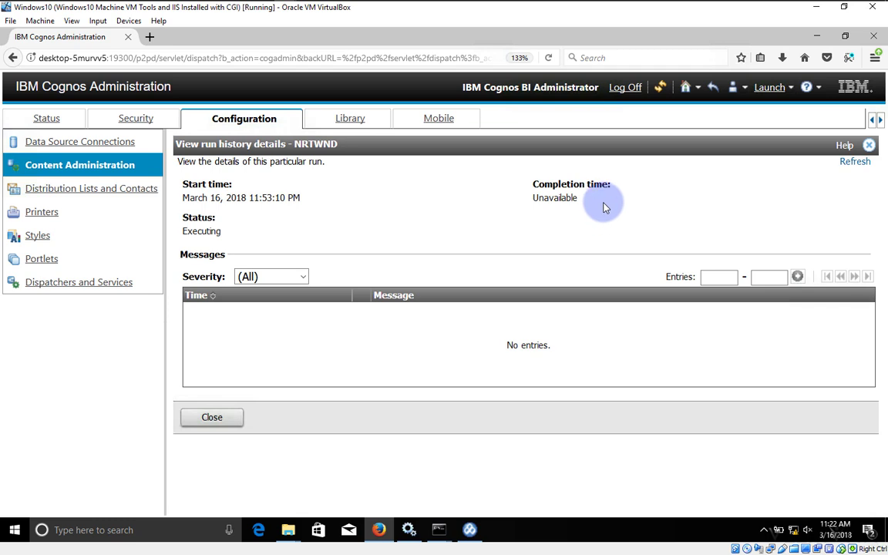
click(855, 161)
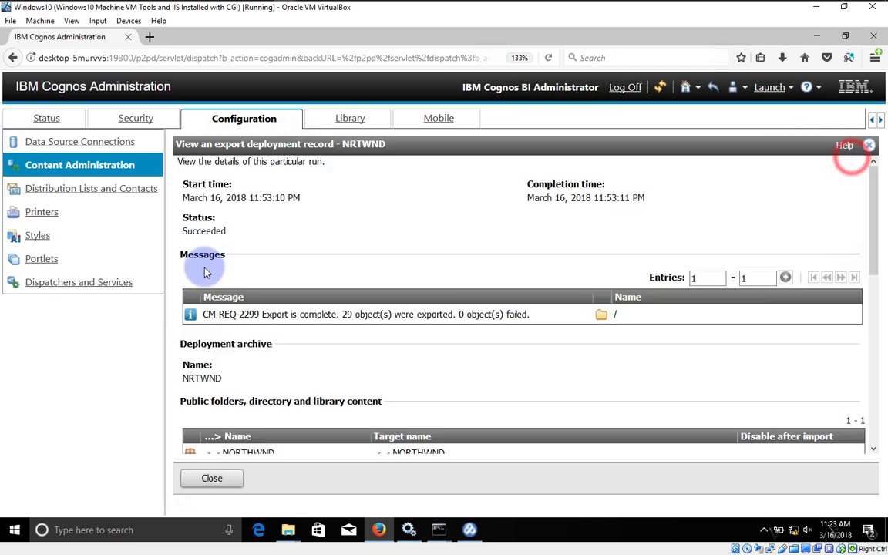
drag(183, 230, 227, 233)
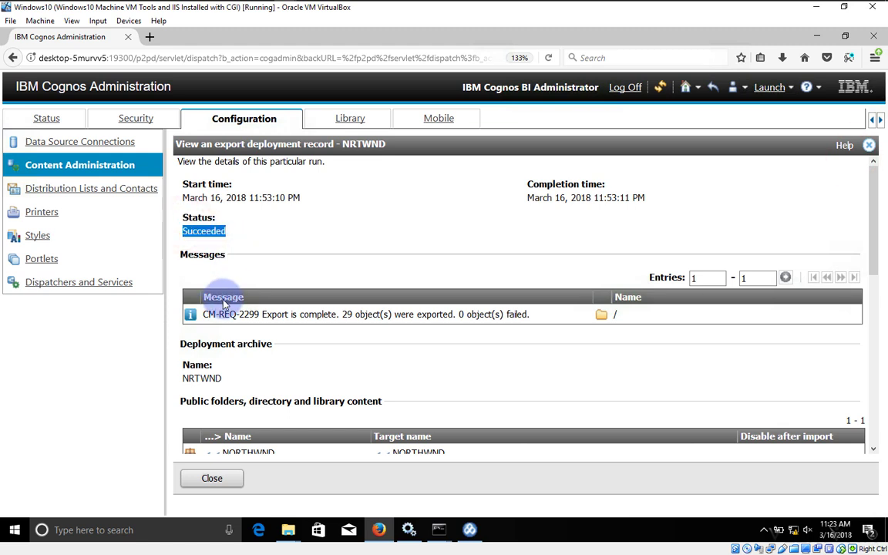
drag(208, 314, 519, 313)
click(347, 315)
triple_click(519, 313)
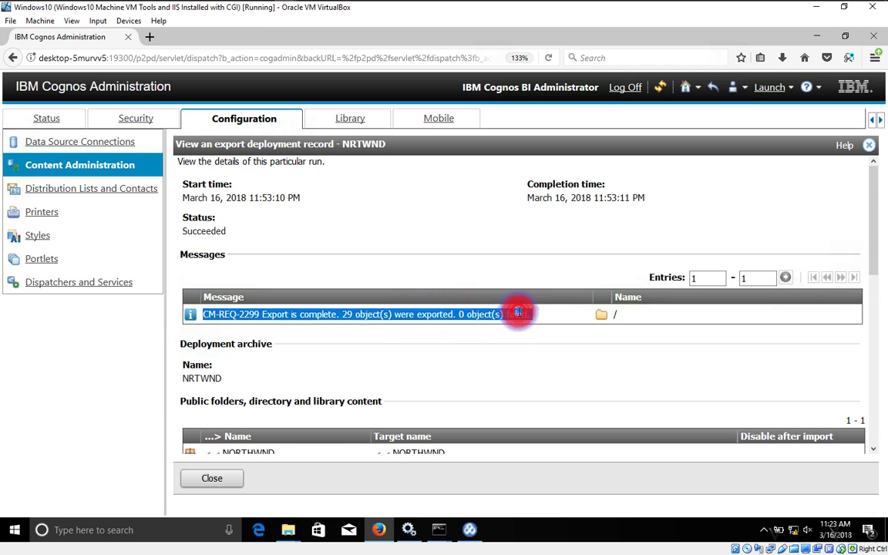
double_click(518, 315)
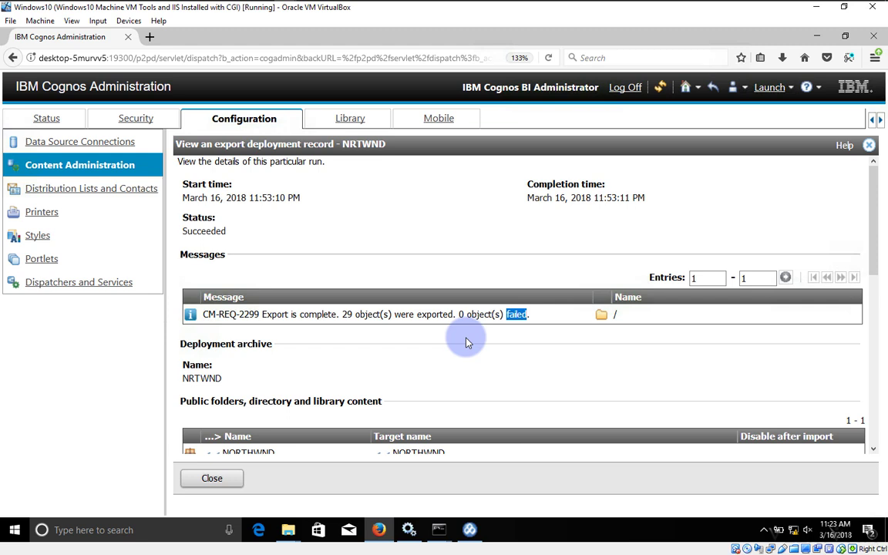
- Copy the NRTWND archive from the Cognos BI deployment folder
click(817, 39)
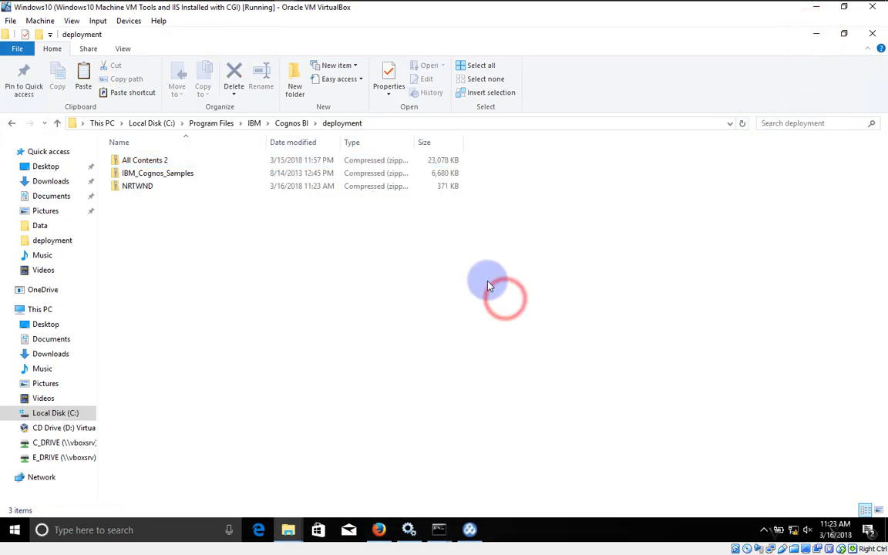
click(373, 125)
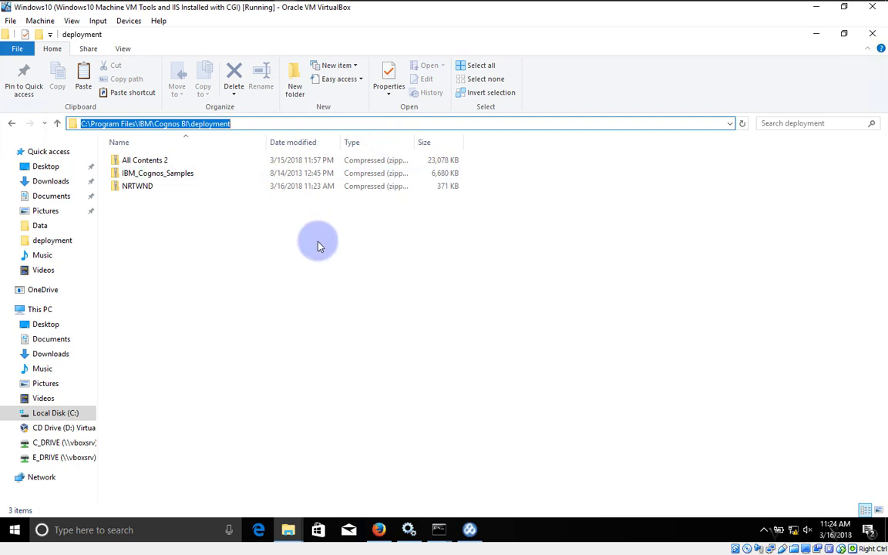
click(292, 234)
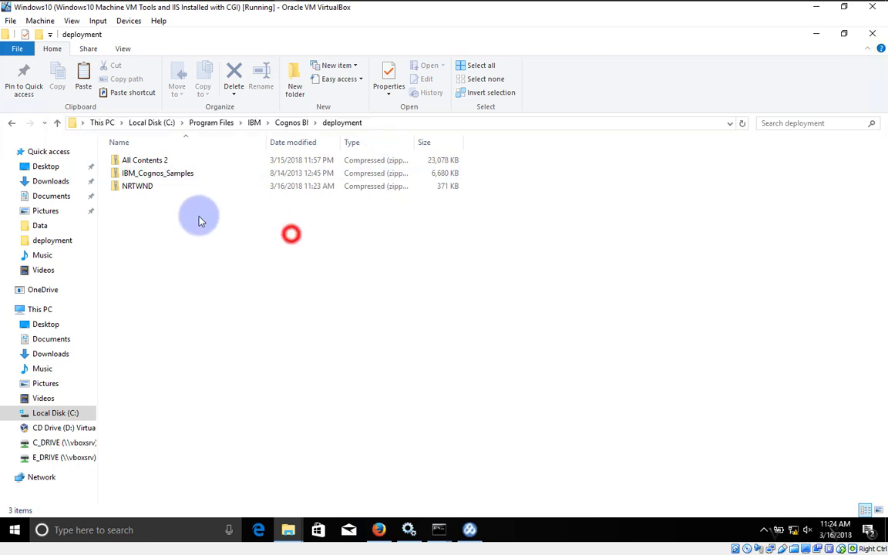
click(149, 189)
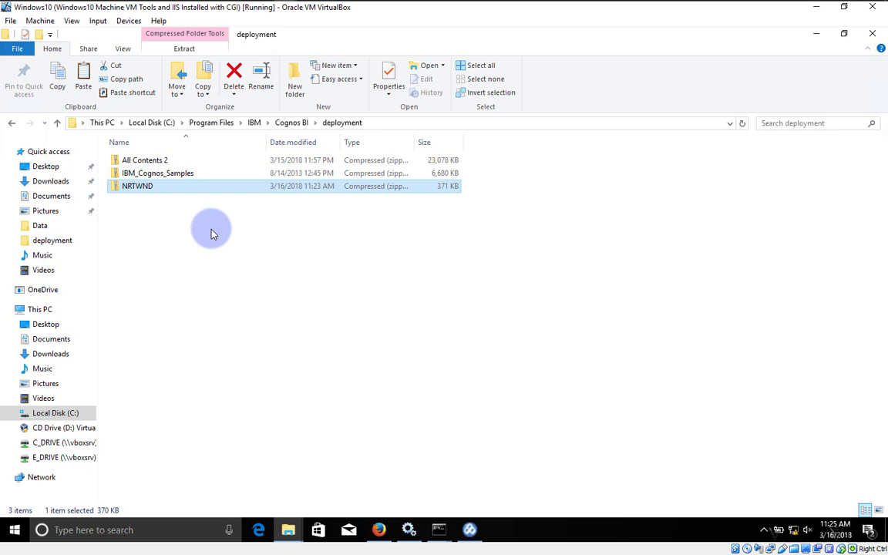
right_click(141, 189)
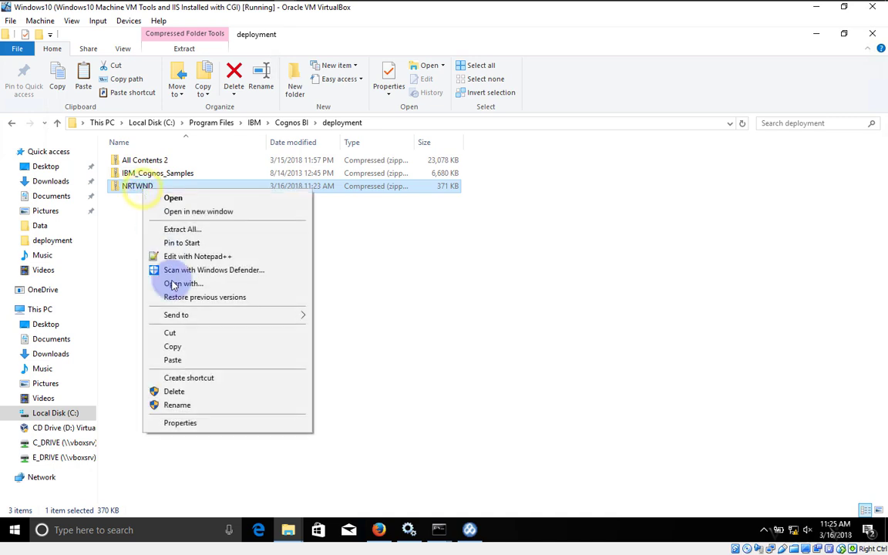
click(172, 346)
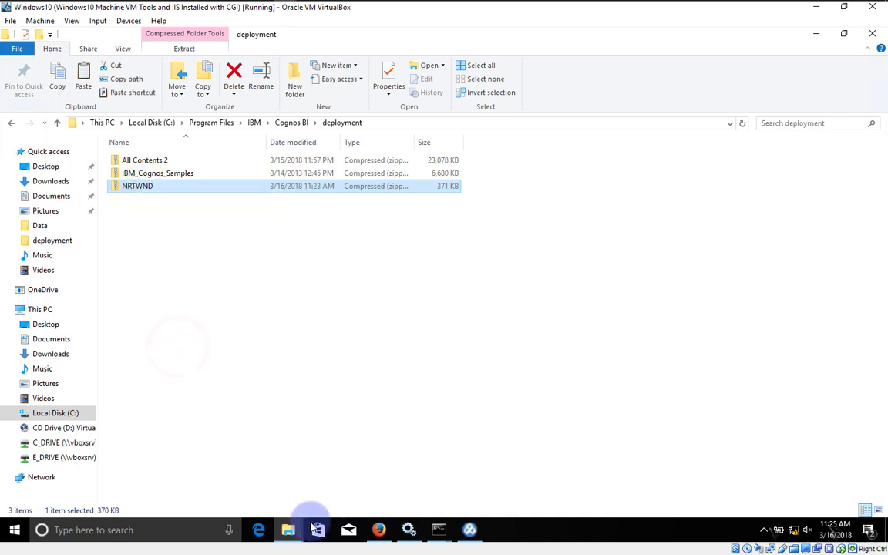
- Try pasting the NRTWND archive into the E_DRIVE root
click(288, 531)
click(278, 323)
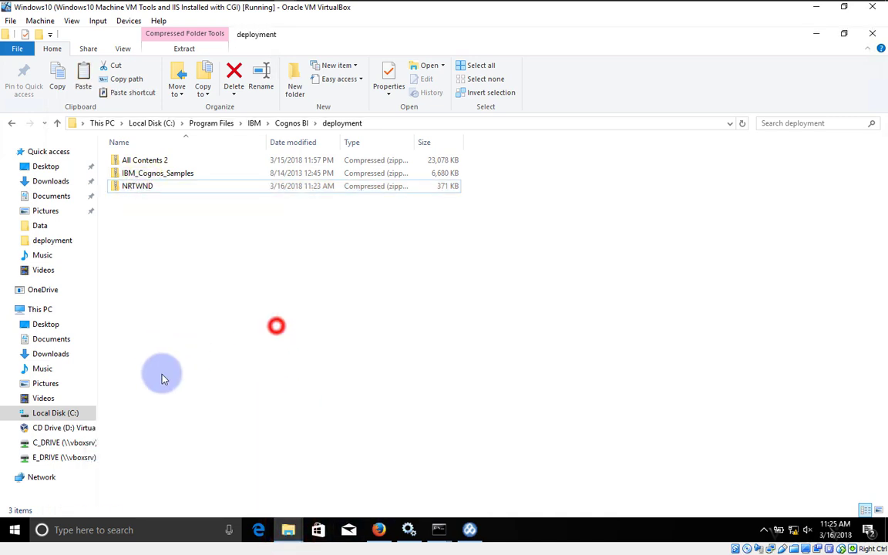
right_click(642, 286)
click(675, 373)
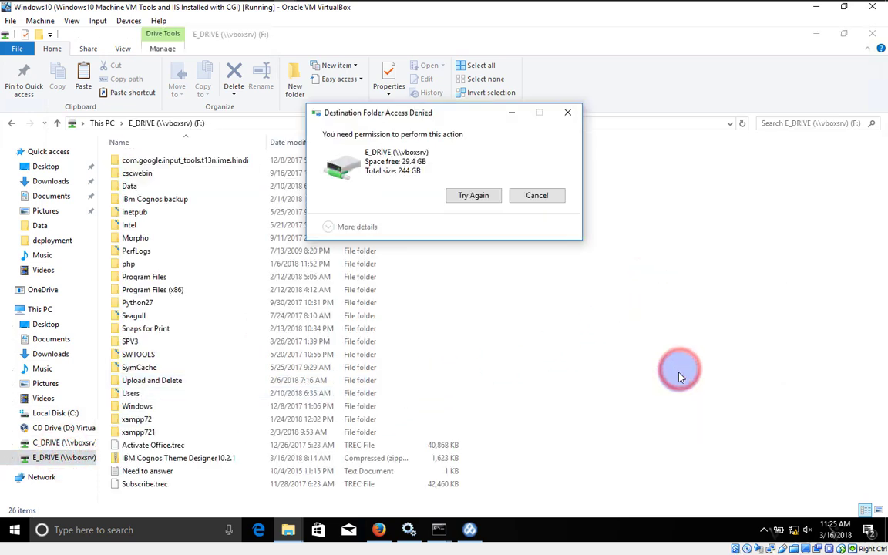
- Cancel the denied copy, paste NRTWND into E_DRIVE's Data folder, and minimize the VM
click(481, 197)
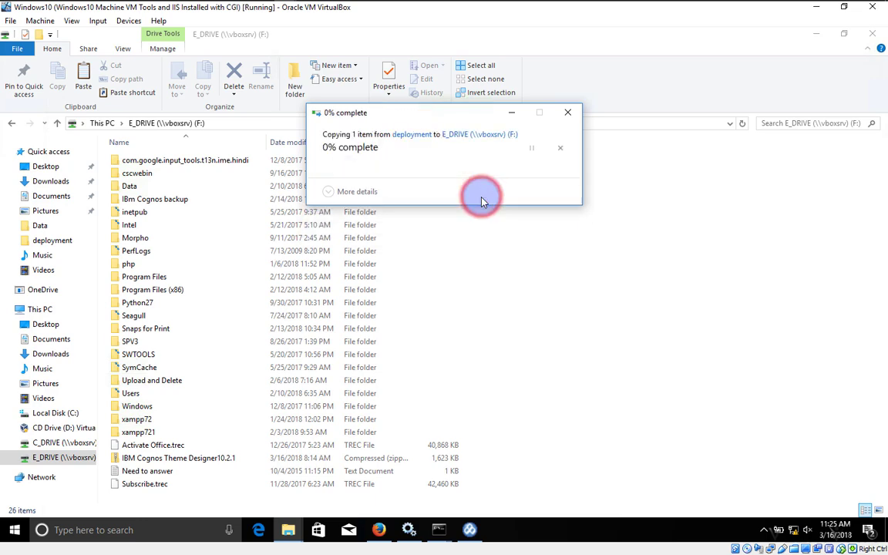
click(527, 196)
double_click(130, 186)
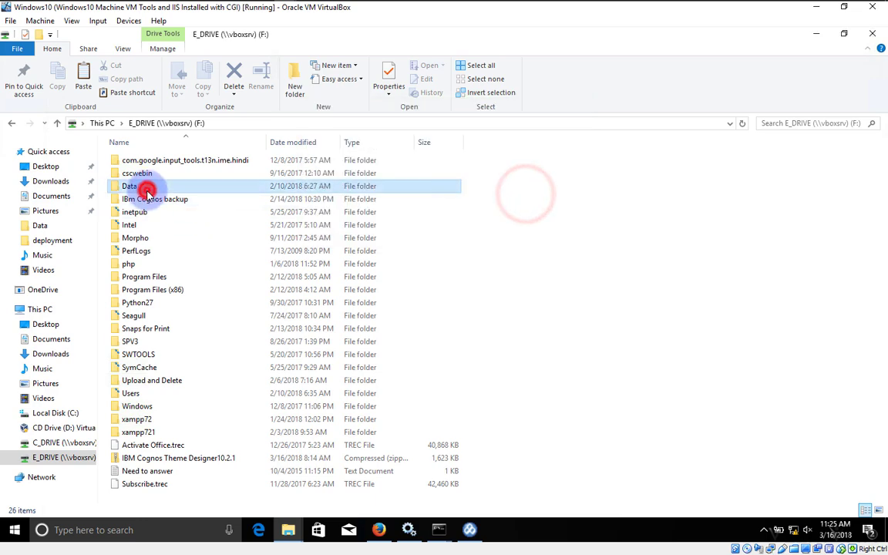
right_click(630, 262)
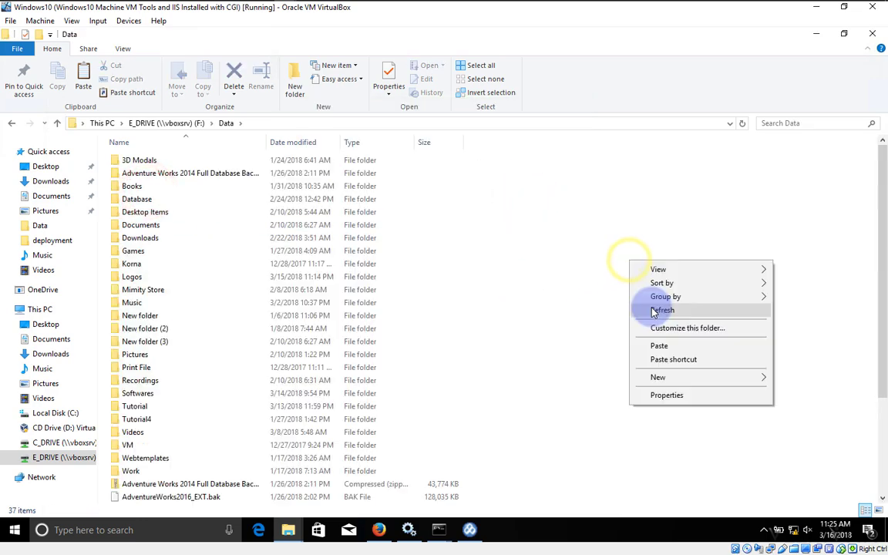
click(662, 346)
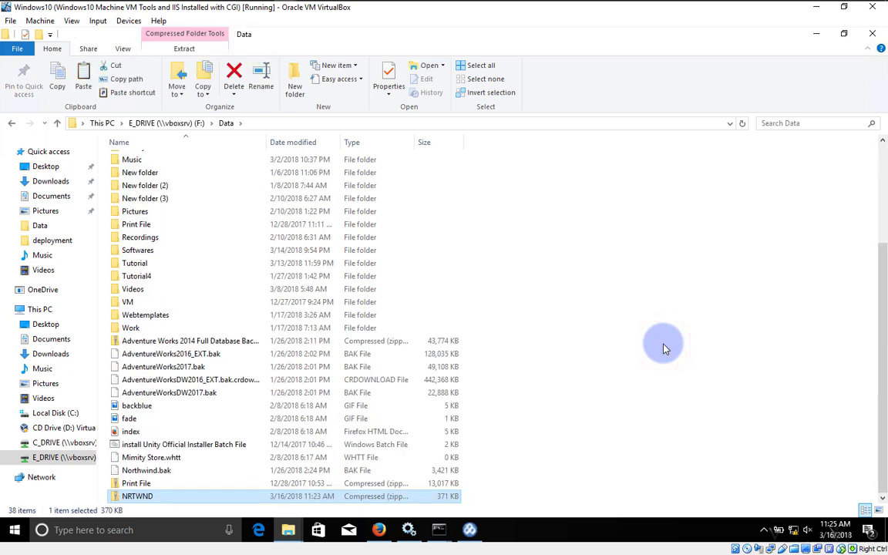
click(818, 9)
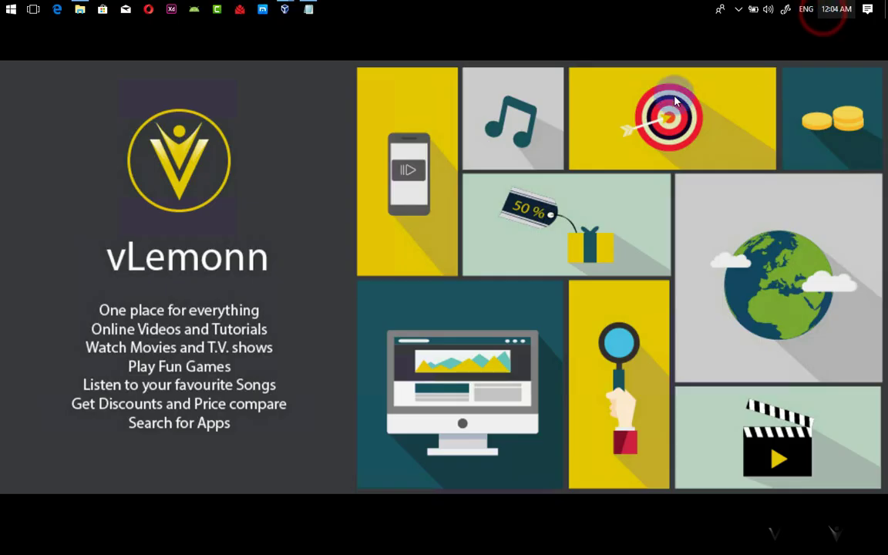
- On the Windows10 Clone, open File Explorer maximized at E_DRIVE's Data folder
mouse_move(283, 16)
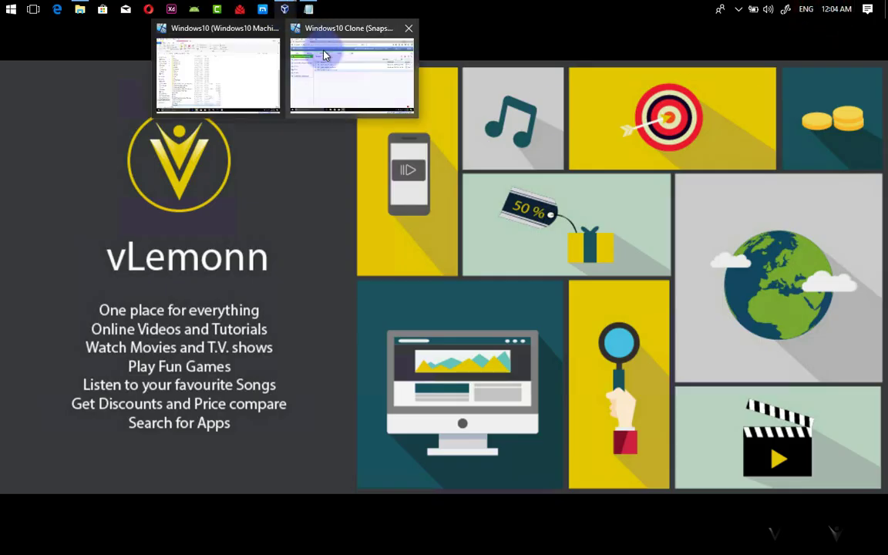
click(324, 46)
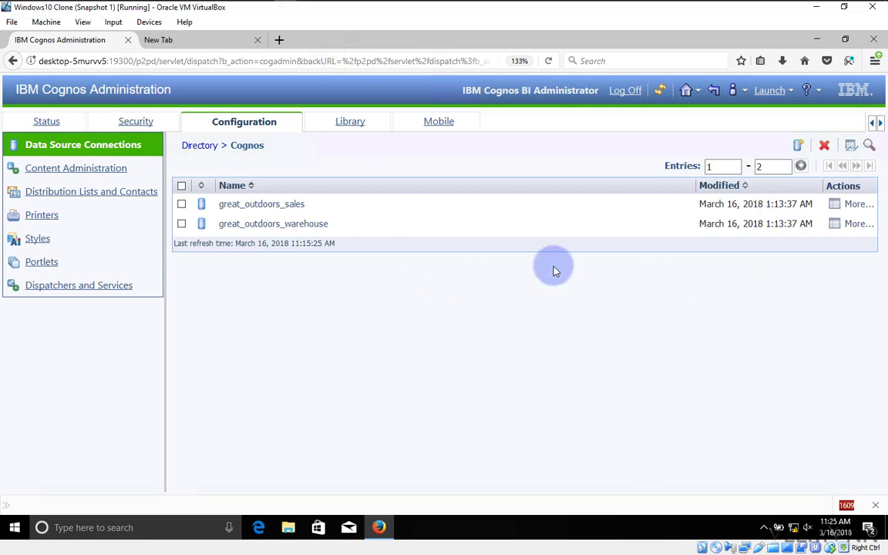
click(290, 527)
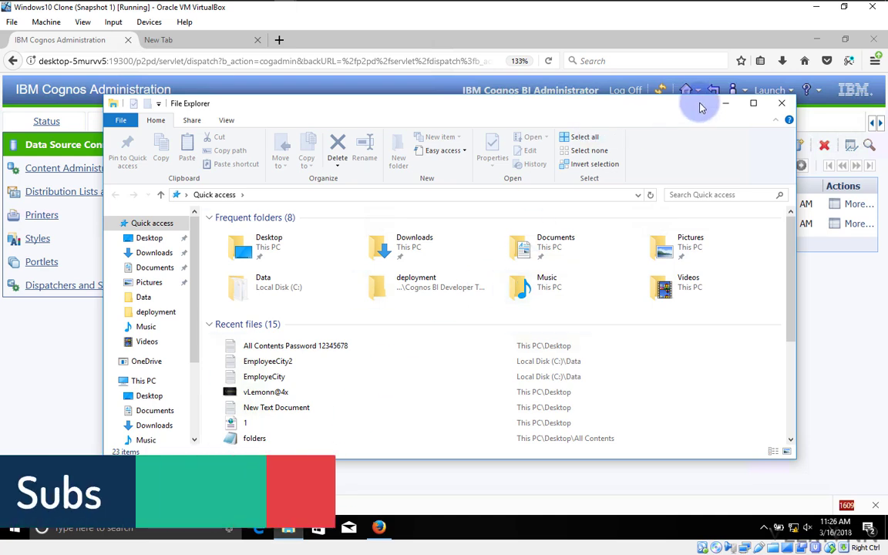
click(752, 105)
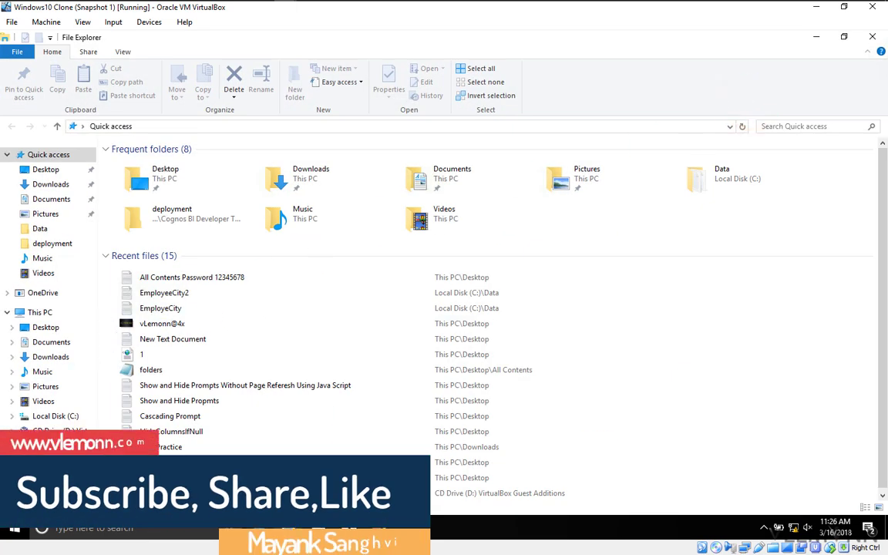
click(58, 446)
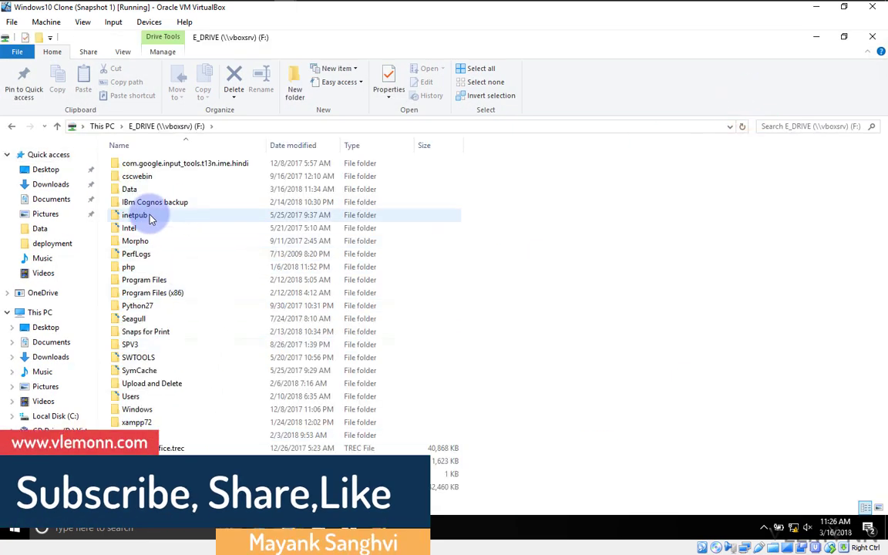
double_click(131, 189)
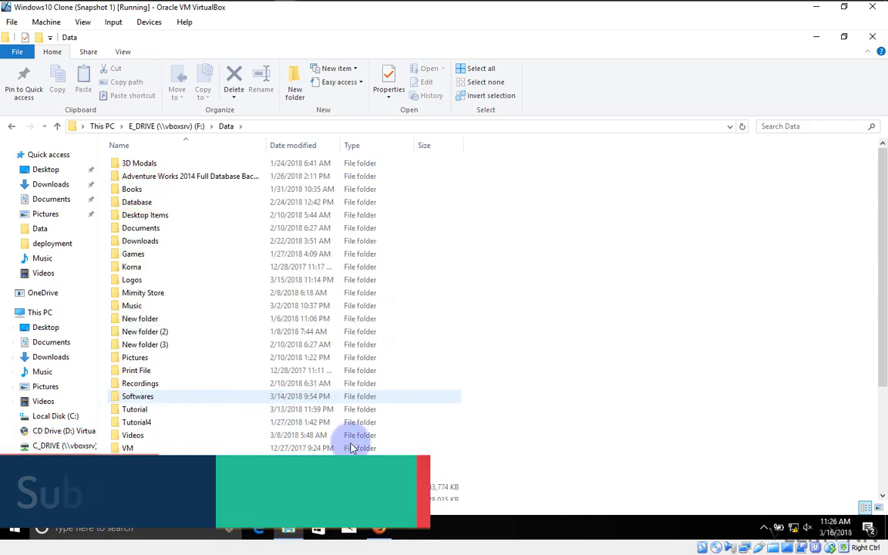
- Copy the NRTWND archive and open Local Disk (C:) under This PC
click(883, 477)
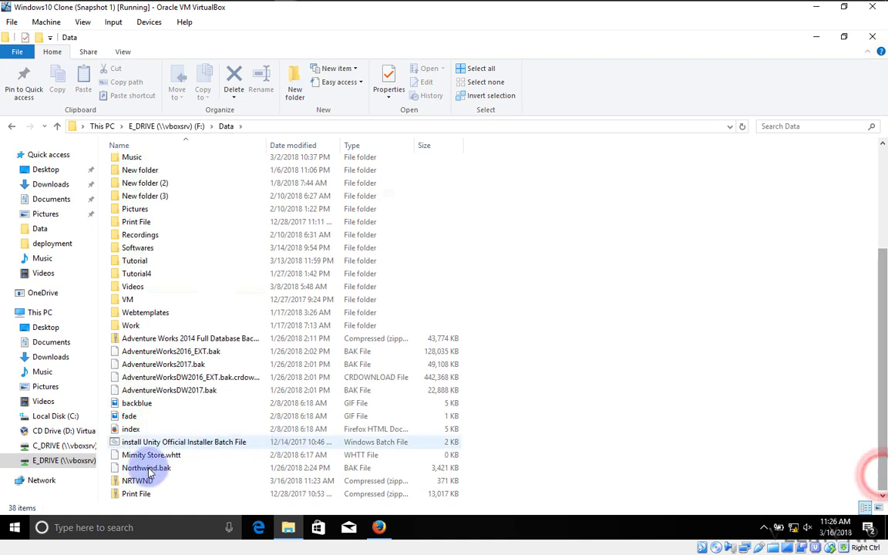
click(139, 481)
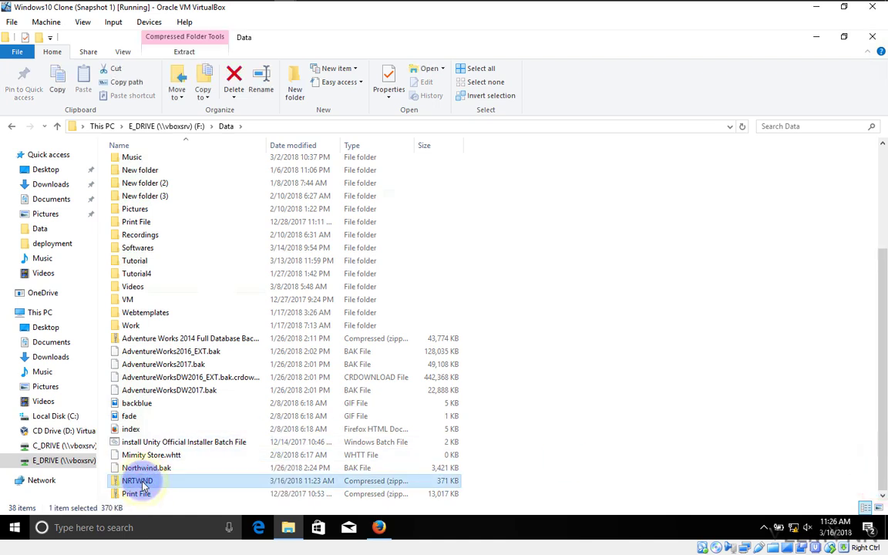
right_click(141, 482)
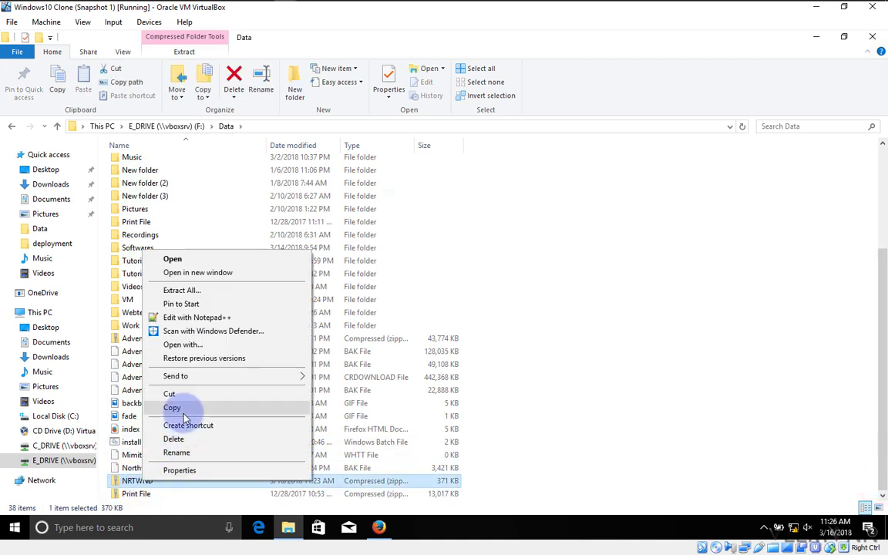
click(172, 408)
click(38, 312)
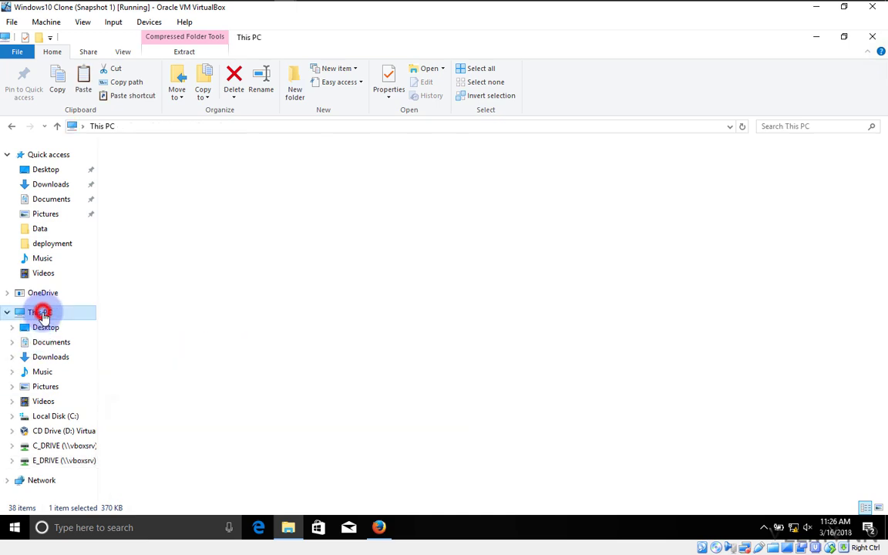
double_click(189, 266)
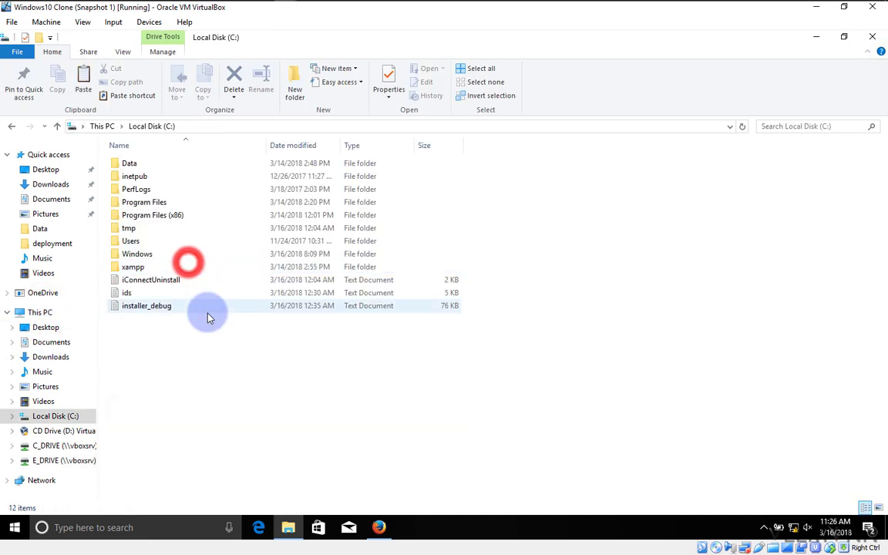
- Paste NRTWND into C:\Data and copy it again from there
double_click(137, 164)
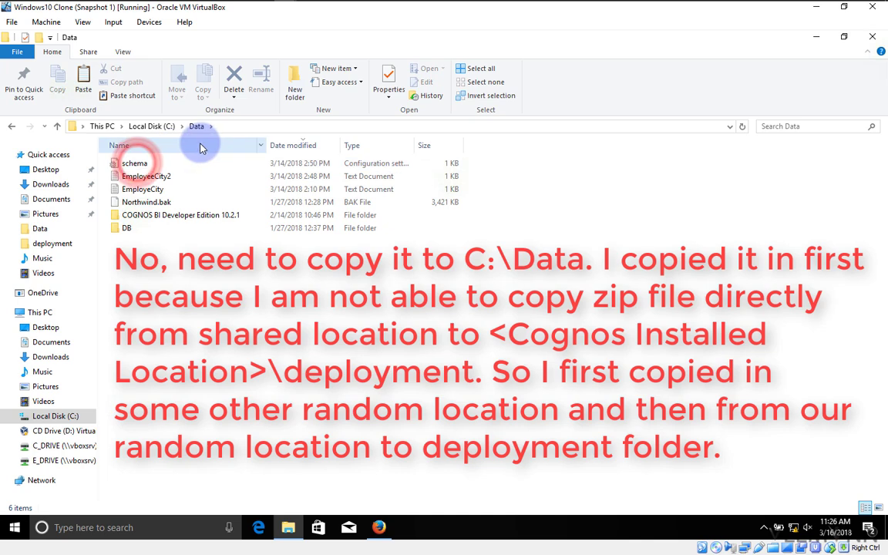
right_click(183, 255)
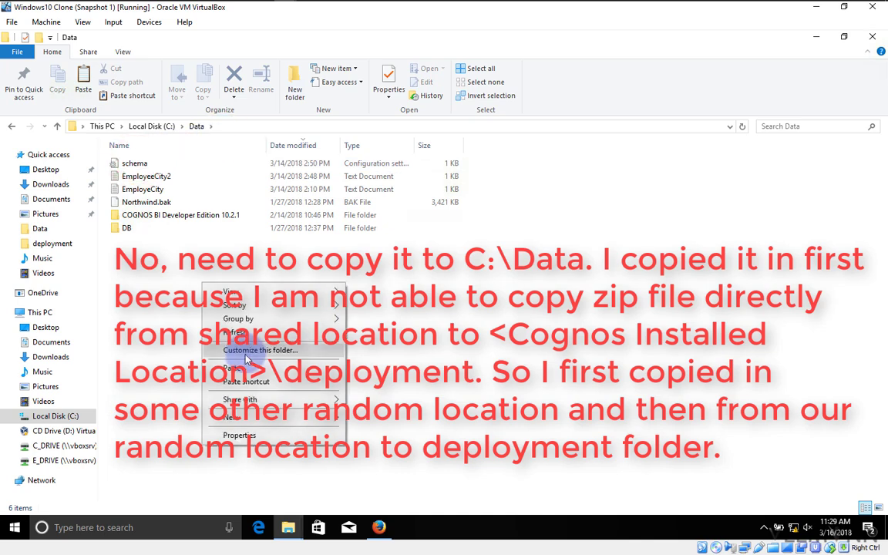
click(237, 373)
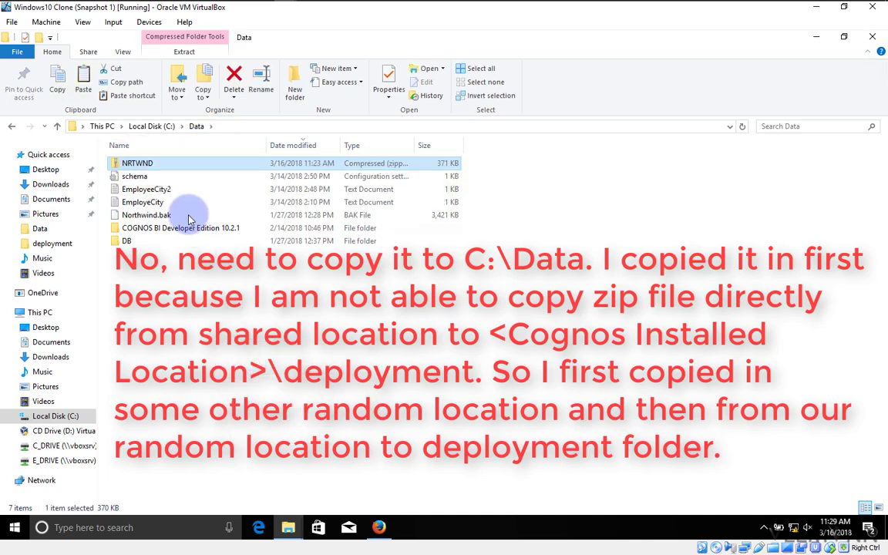
right_click(154, 166)
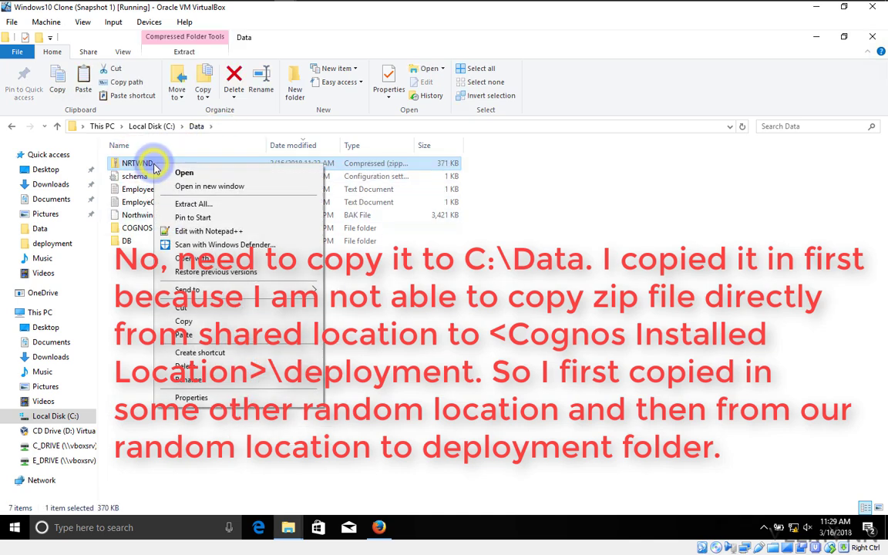
click(186, 322)
- Navigate back to the Program Files\IBM\Cognos BI\deployment folder
click(283, 526)
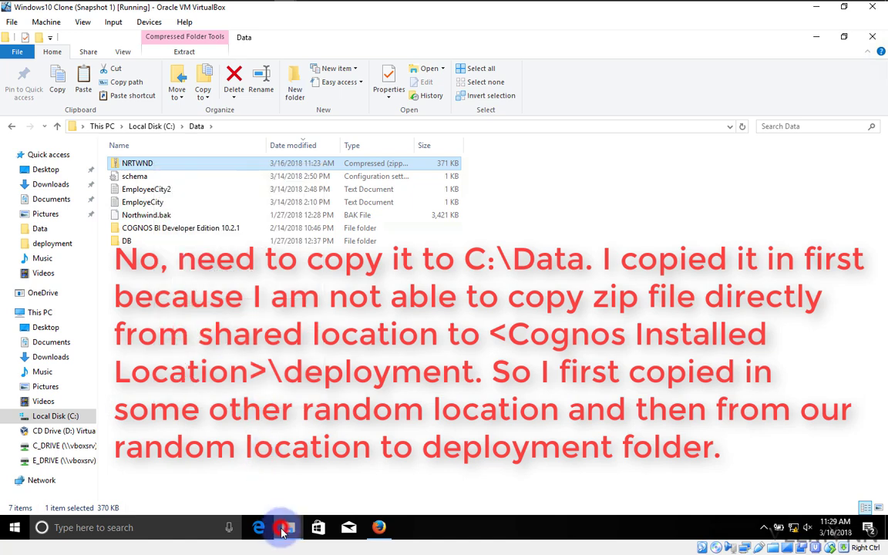
click(246, 495)
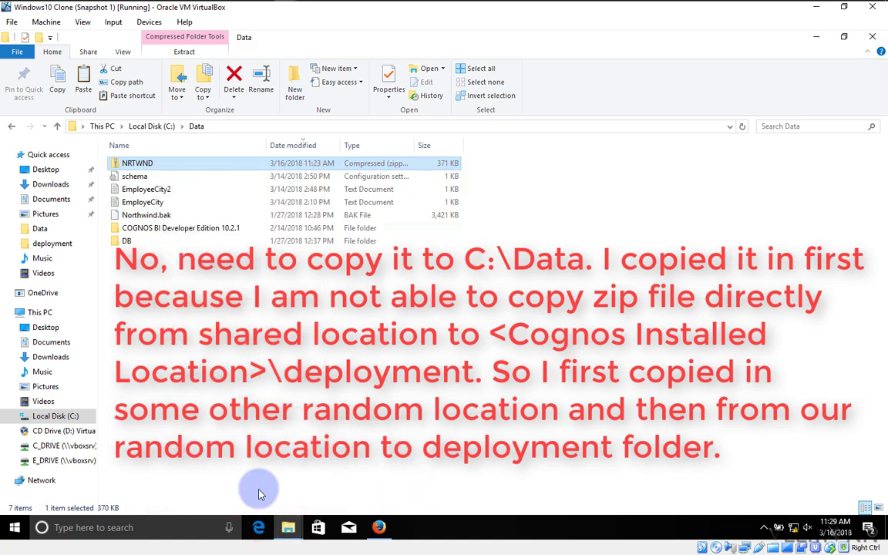
click(287, 529)
click(240, 497)
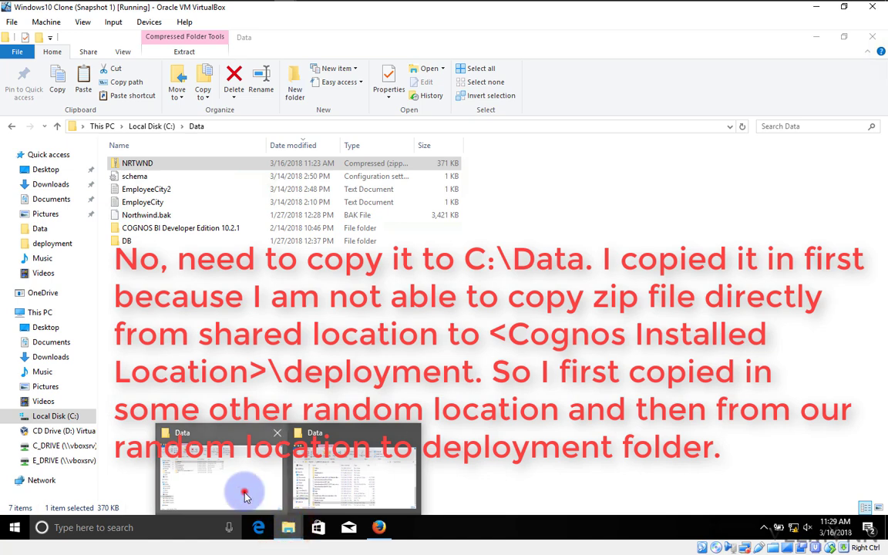
click(48, 314)
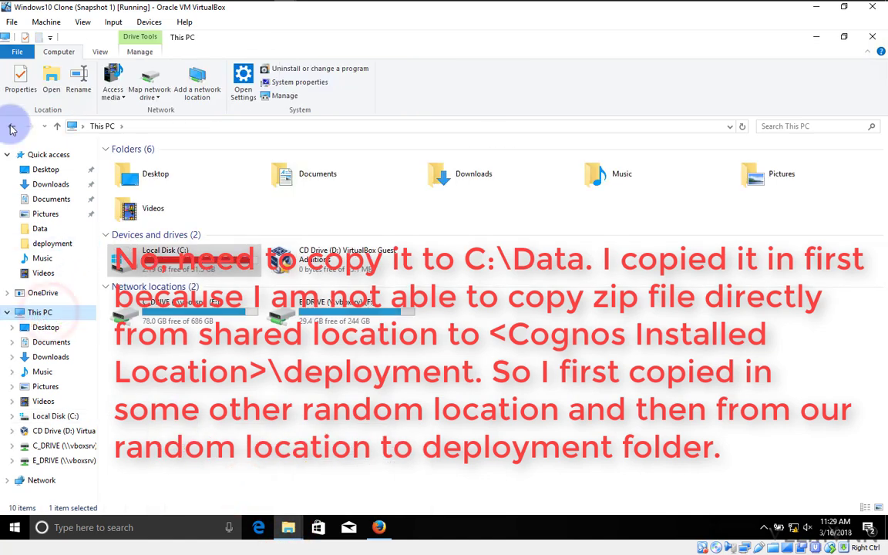
click(11, 127)
click(11, 127)
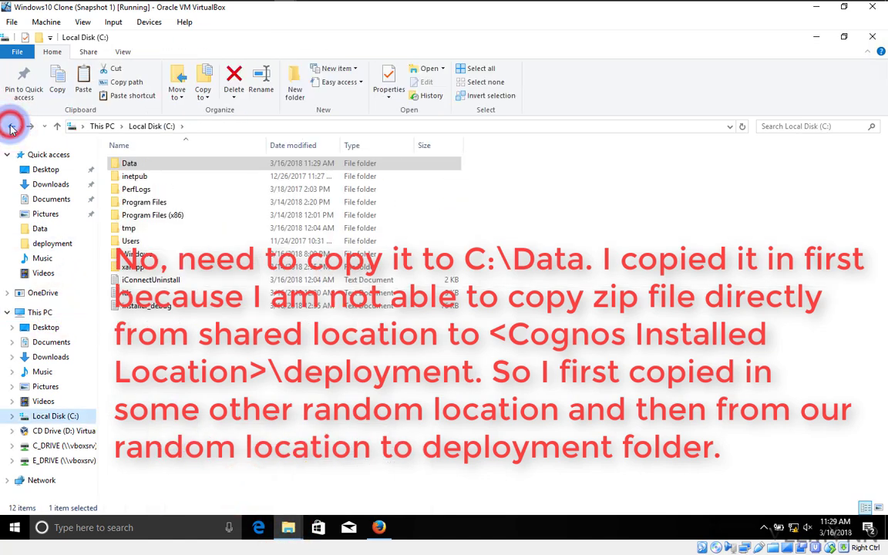
click(11, 128)
click(12, 127)
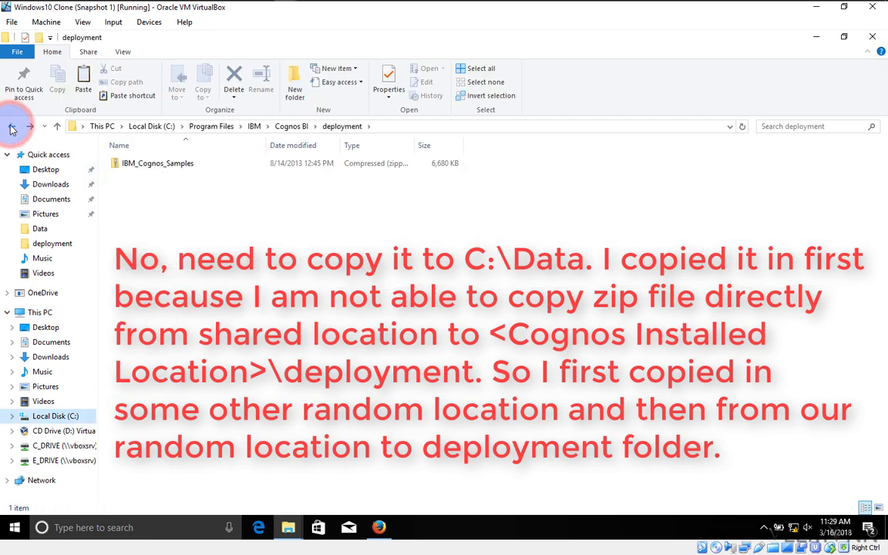
- Paste NRTWND into the deployment folder with administrator permission, then return to Firefox
right_click(154, 239)
click(183, 322)
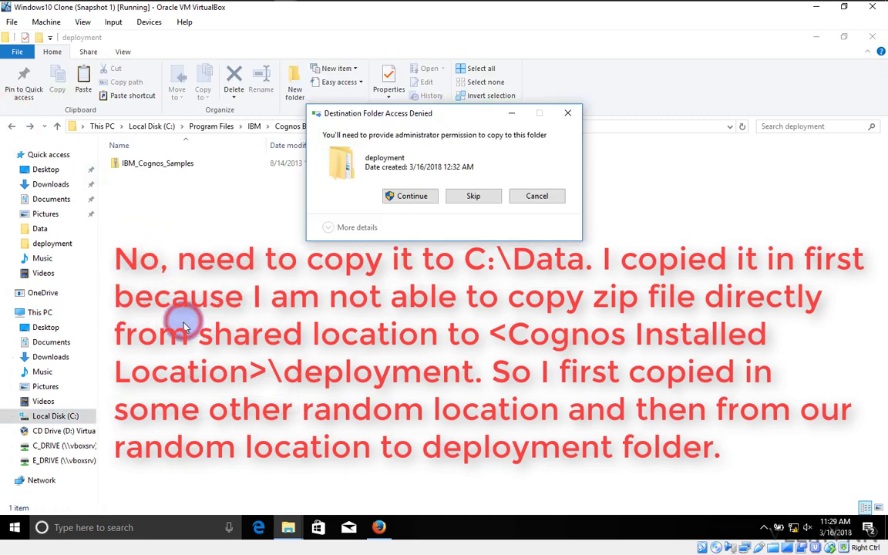
click(400, 197)
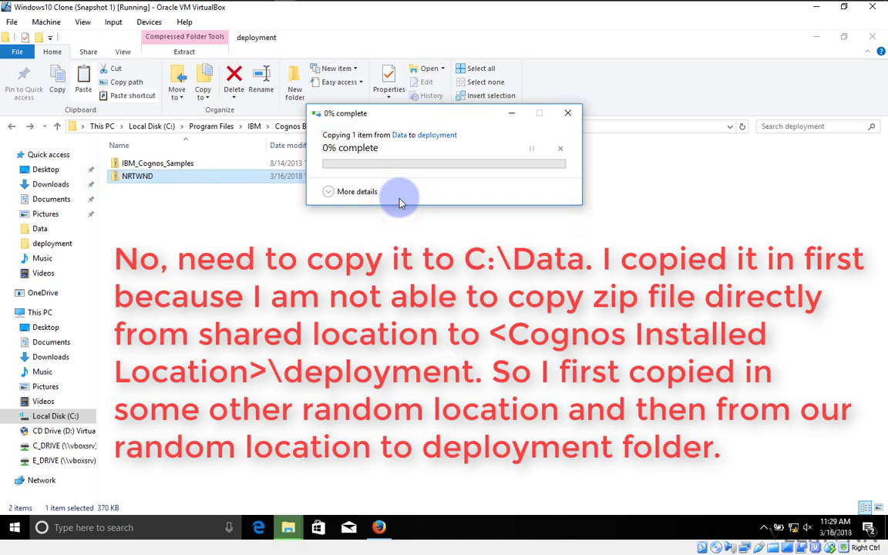
click(393, 218)
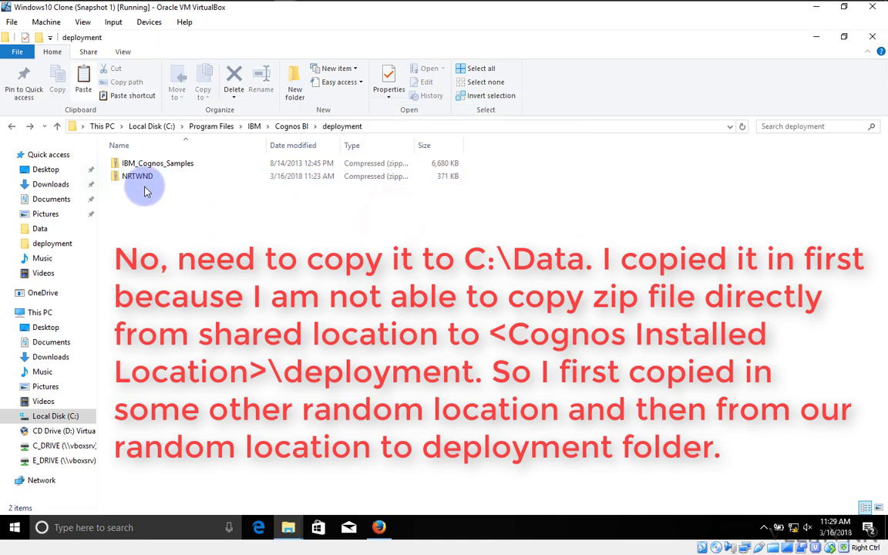
click(379, 529)
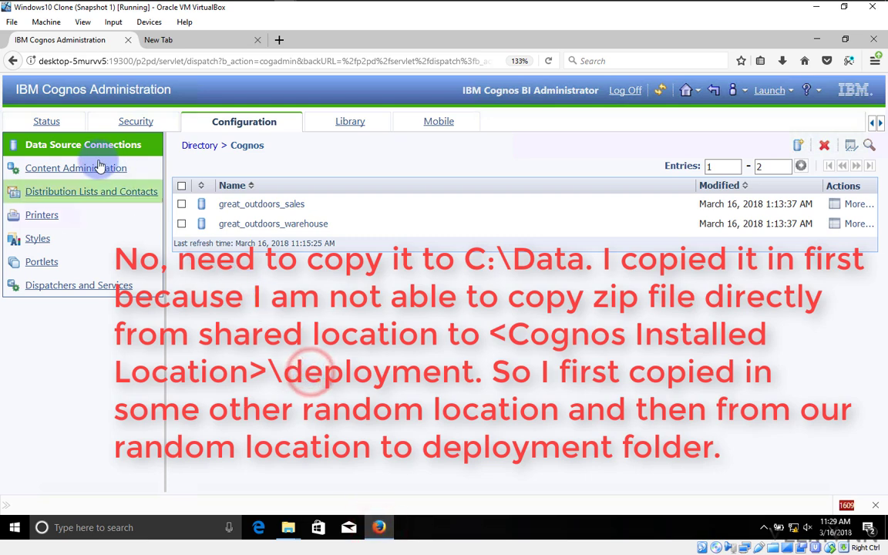
- Open Content Administration and start a New Import showing IBM_Cognos_Samples and NRTWND archives
click(790, 91)
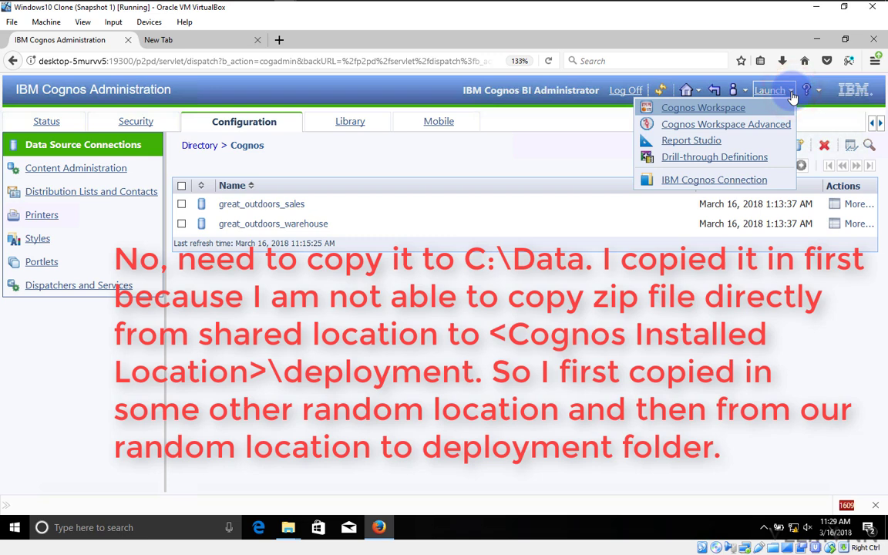
click(348, 337)
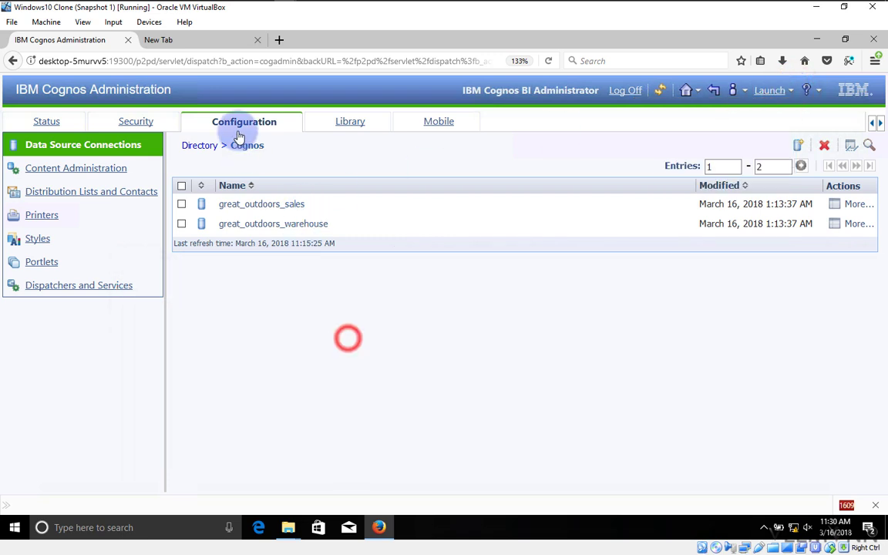
click(103, 172)
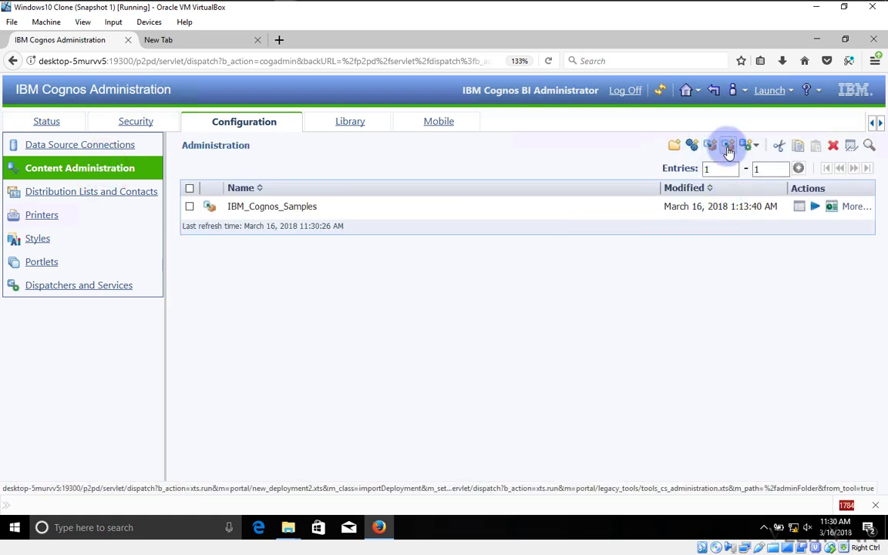
click(728, 148)
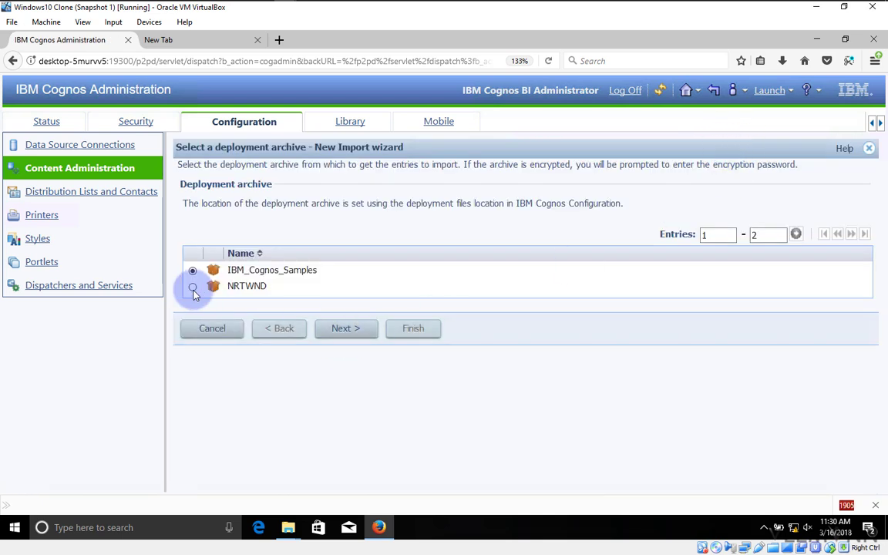
- Select the NRTWND deployment archive in the New Import wizard
click(194, 289)
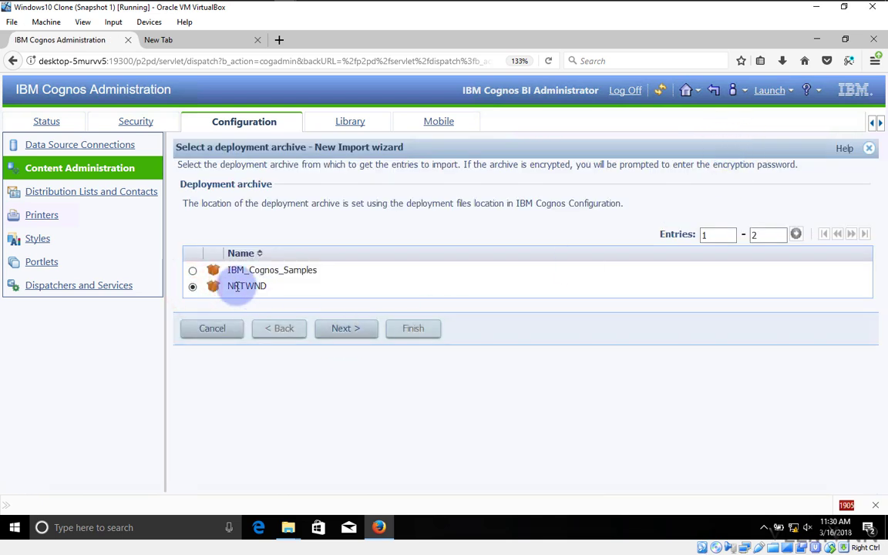
drag(230, 287, 324, 324)
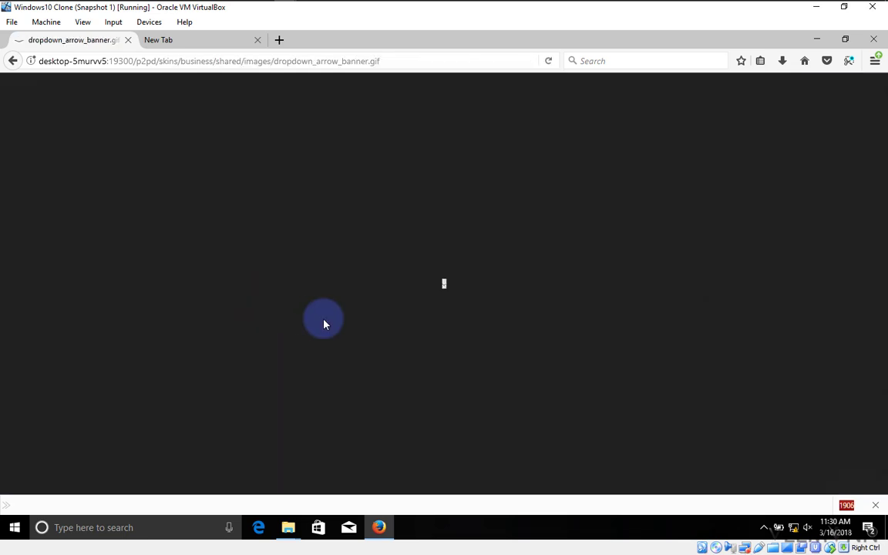
click(14, 62)
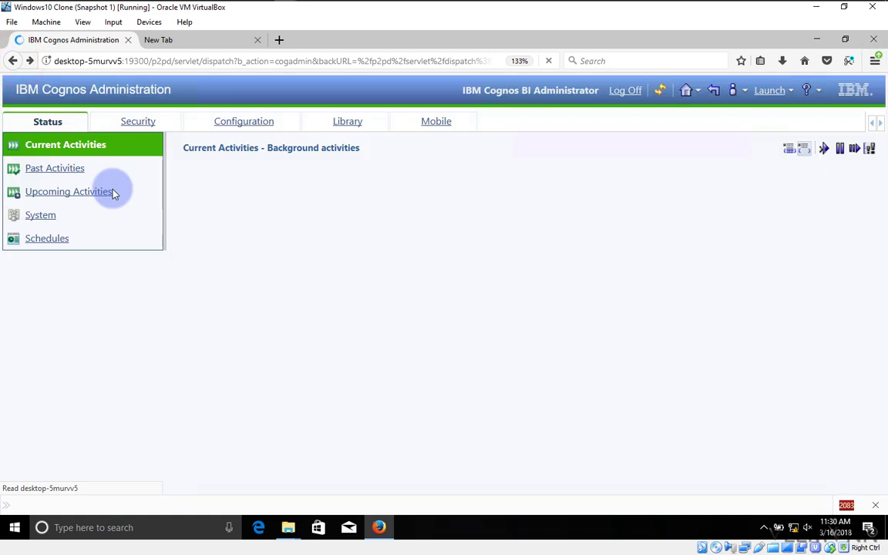
click(235, 121)
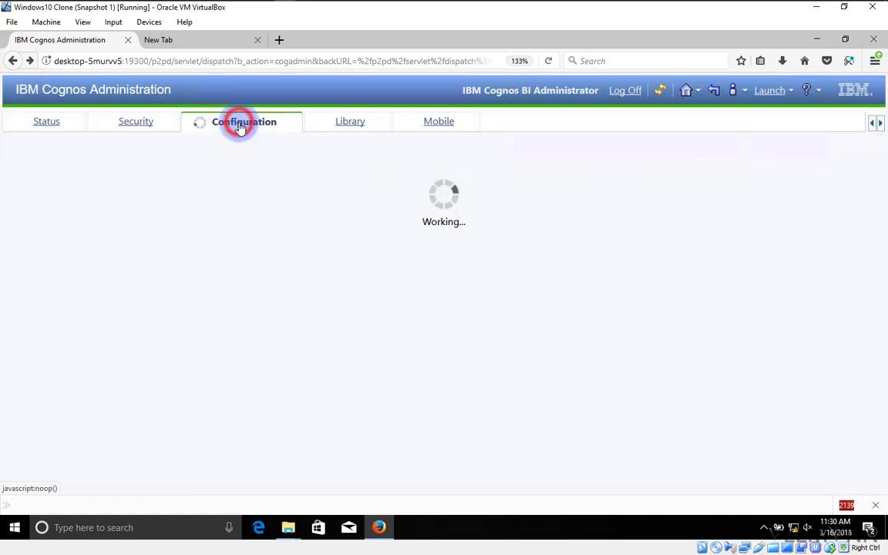
click(88, 174)
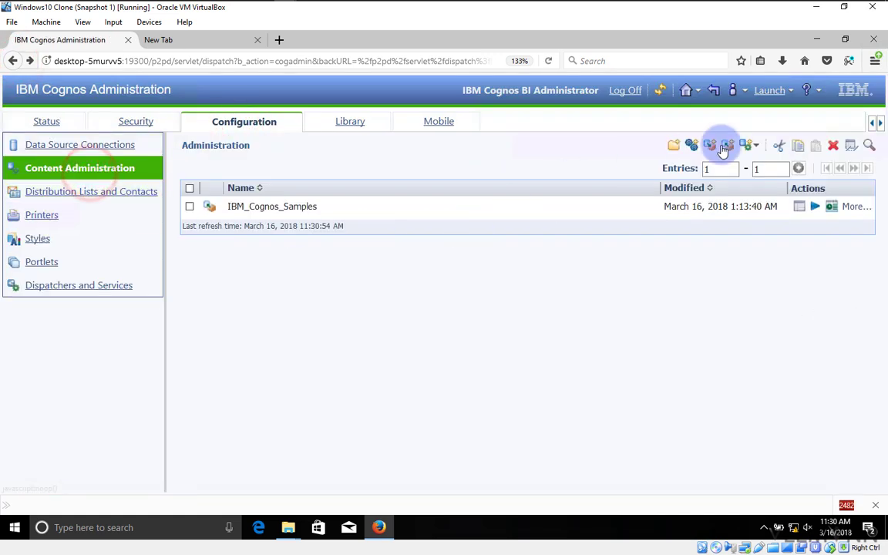
click(728, 147)
click(192, 270)
click(192, 288)
- Enter the archive's encryption password and confirm it
click(342, 329)
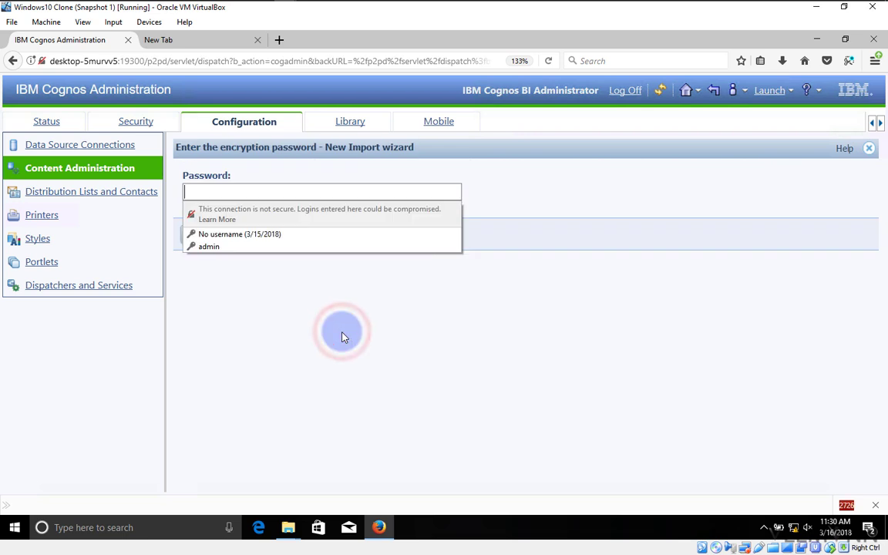
click(337, 348)
click(224, 196)
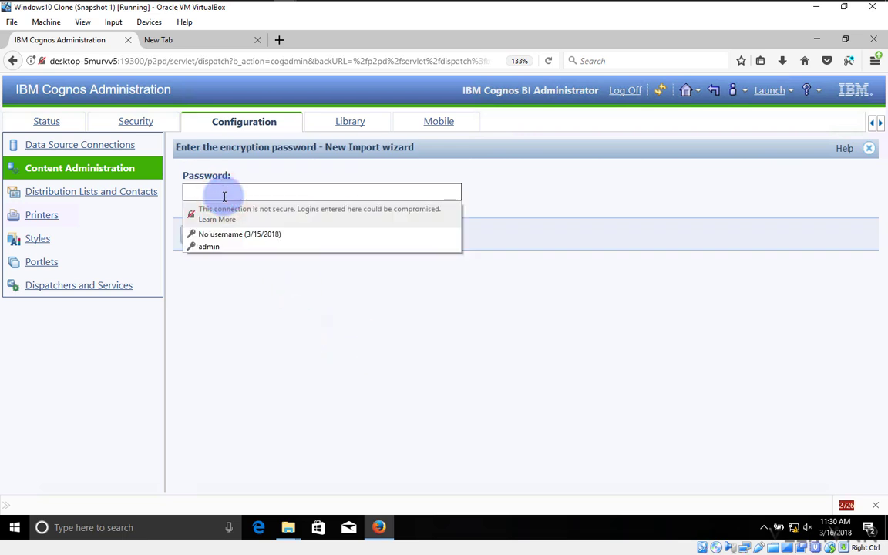
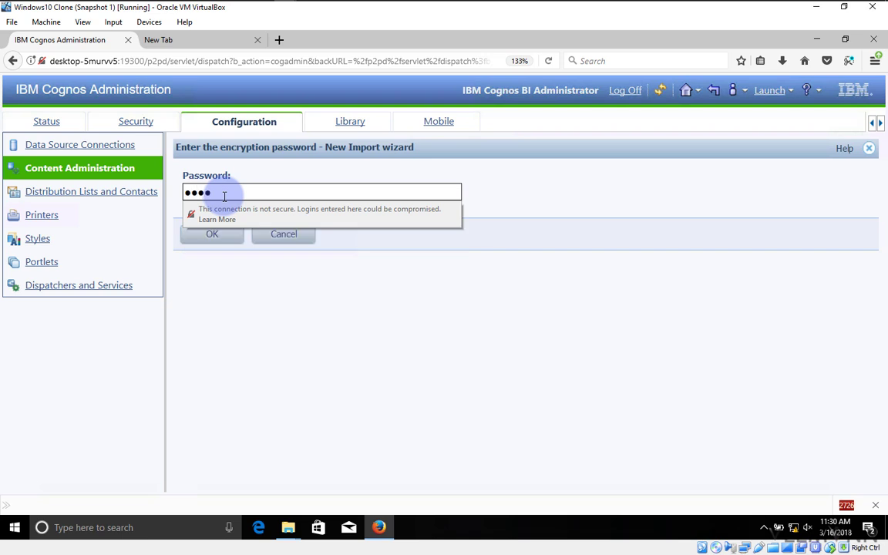
click(247, 293)
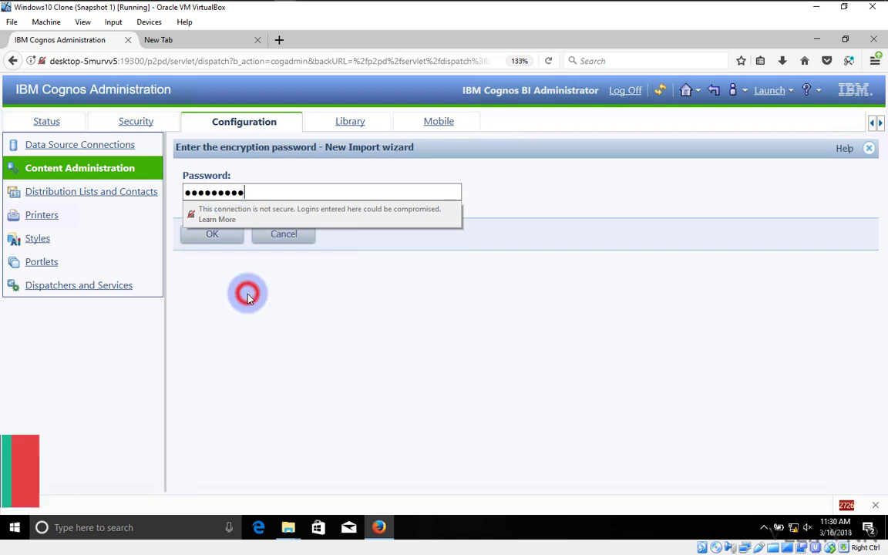
click(217, 236)
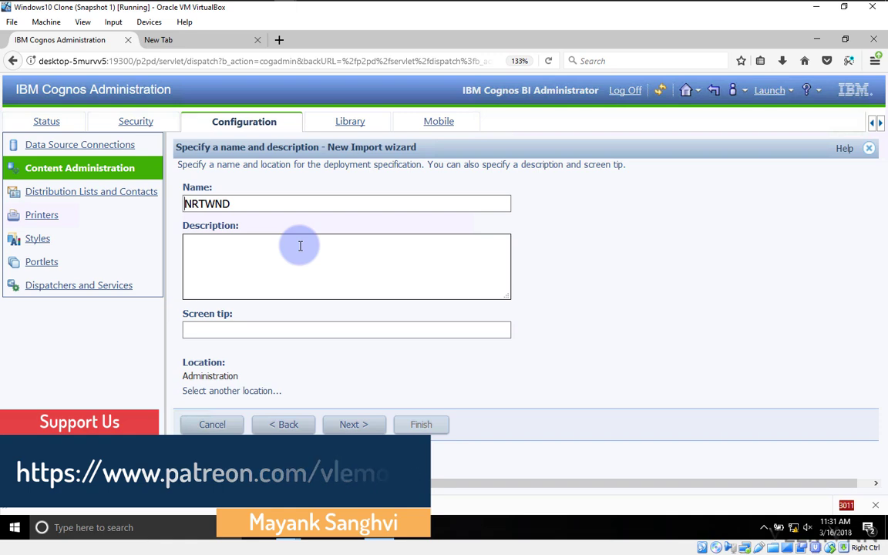
- Keep the NRTWND name and accept the public folders, directory content and general options pages
click(349, 424)
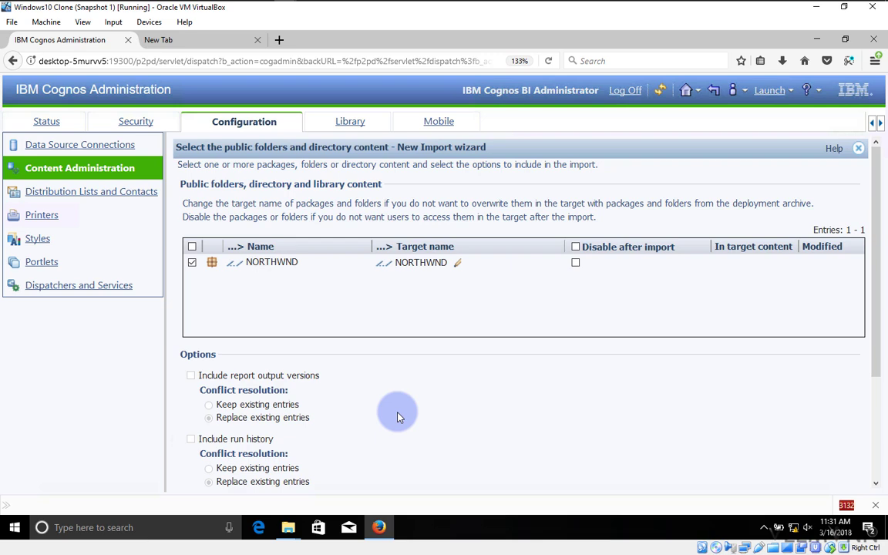
click(874, 410)
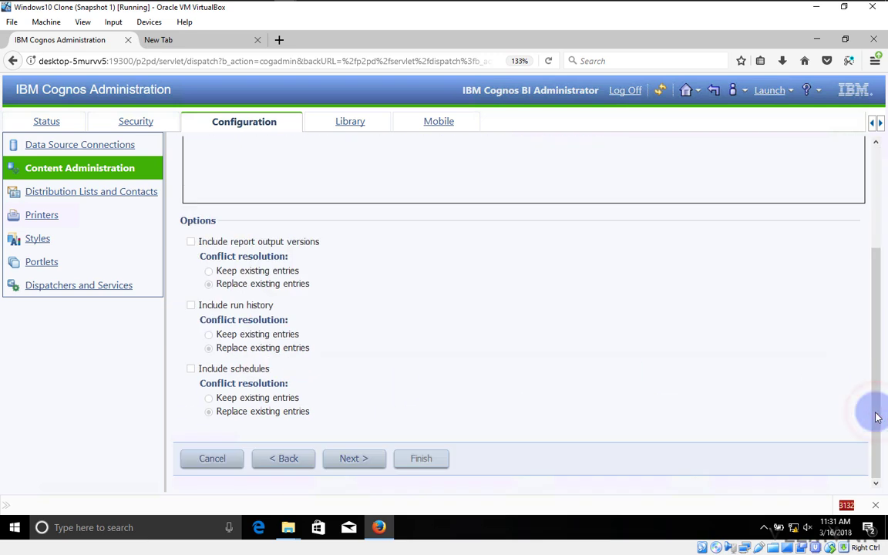
click(353, 458)
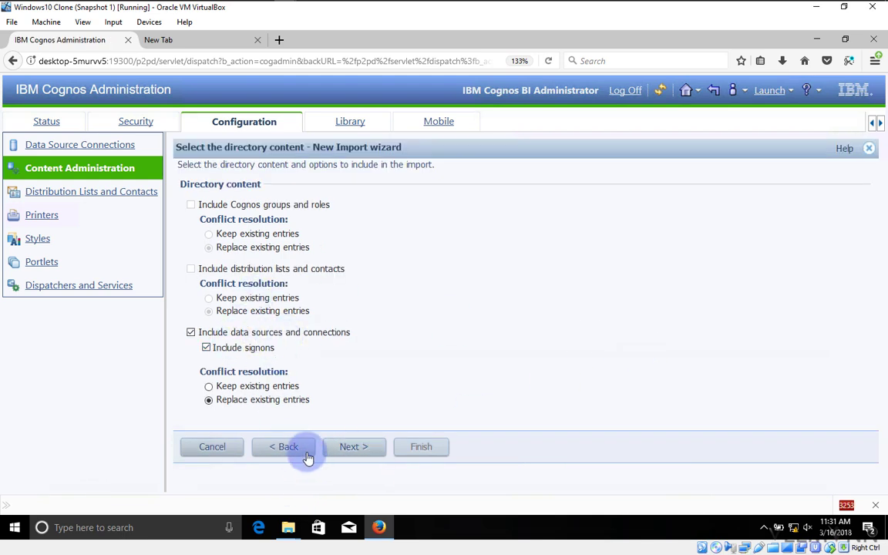
click(343, 452)
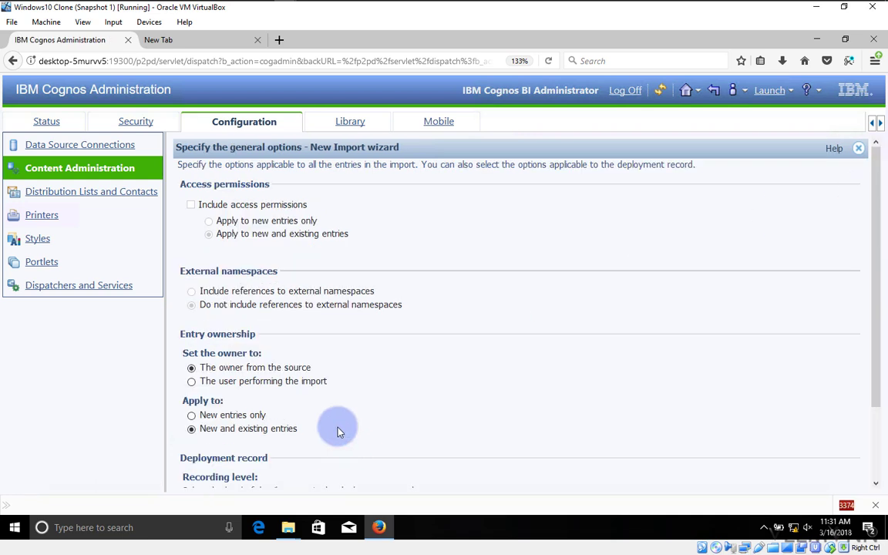
scroll(853, 428, down, 2)
click(354, 459)
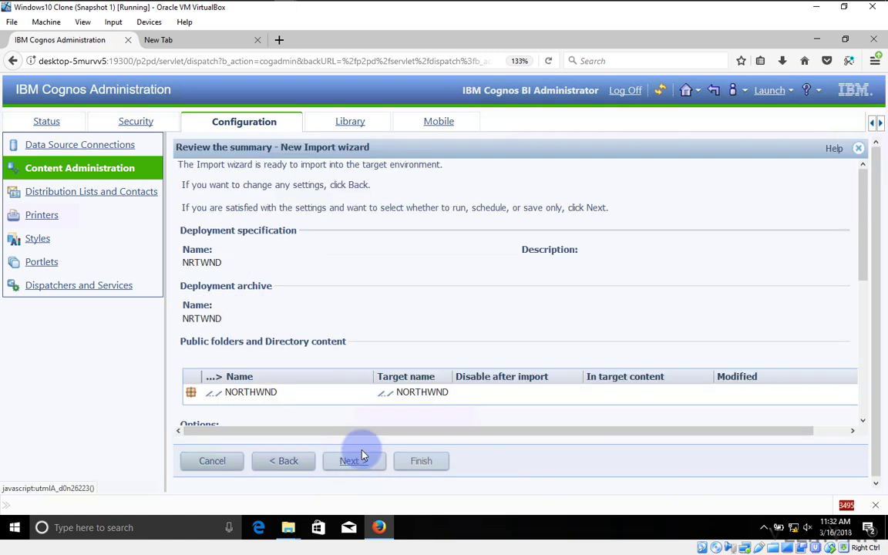
- Review the import summary and finish the wizard with Save and run once
scroll(424, 385, down, 5)
click(358, 459)
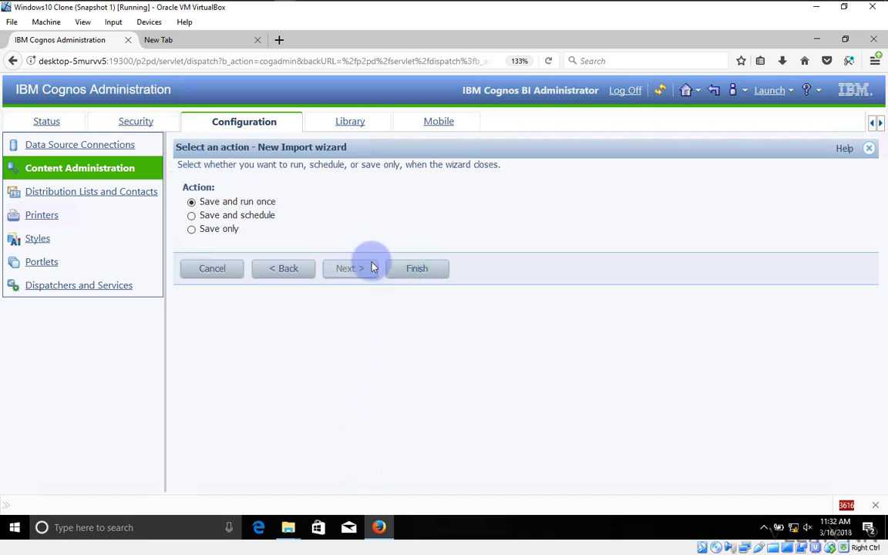
click(414, 270)
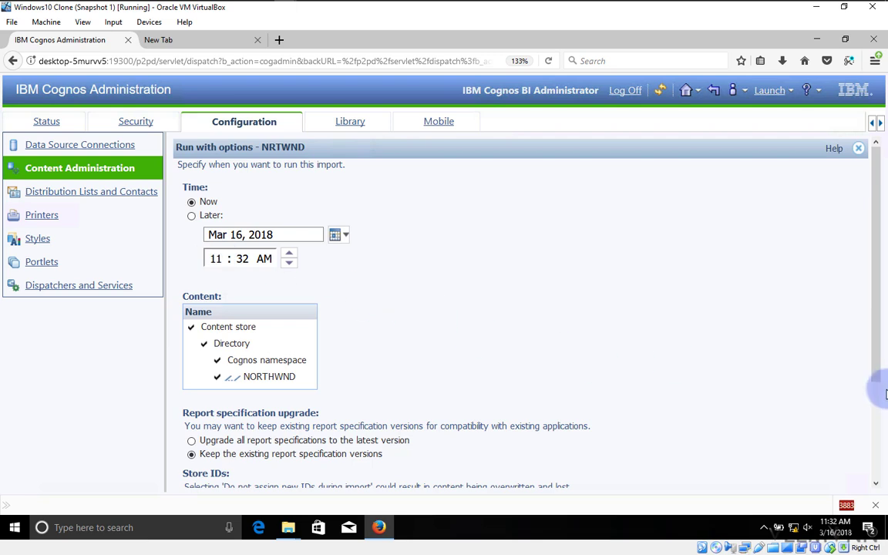
- Run the NRTWND import now, choosing to view the details of this import
click(879, 391)
click(215, 458)
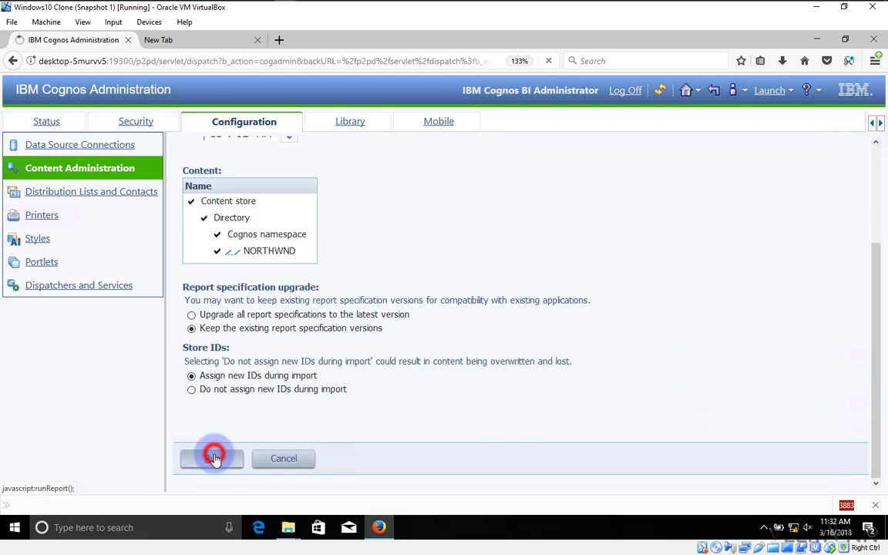
click(254, 262)
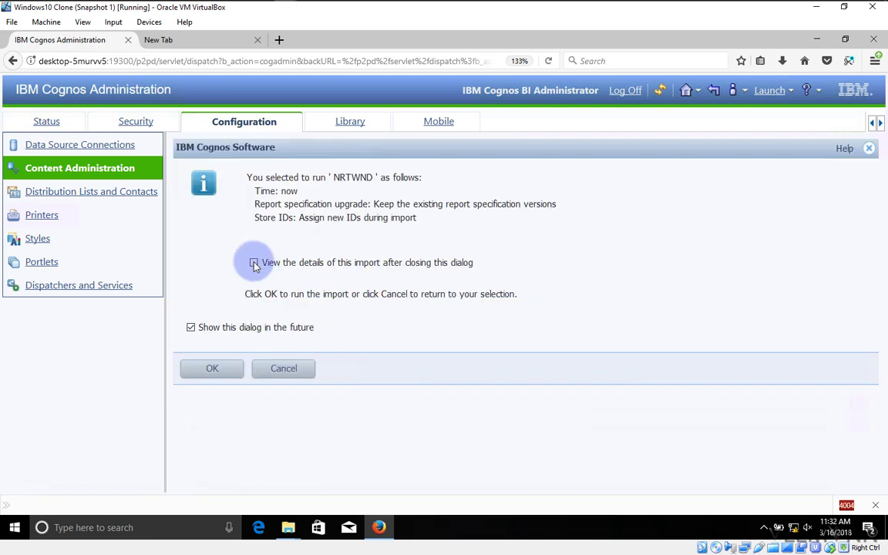
click(221, 369)
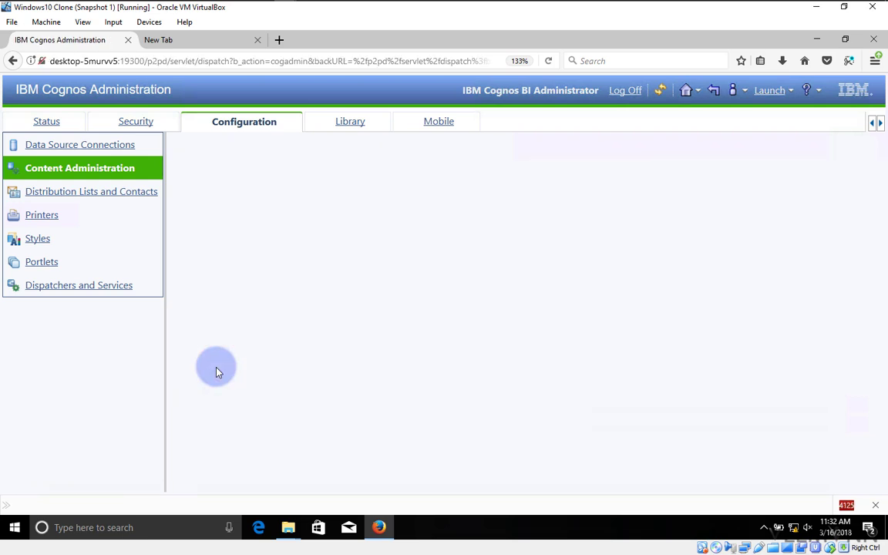
- Refresh the run history to confirm Succeeded with 29 objects imported and 0 failed
click(852, 167)
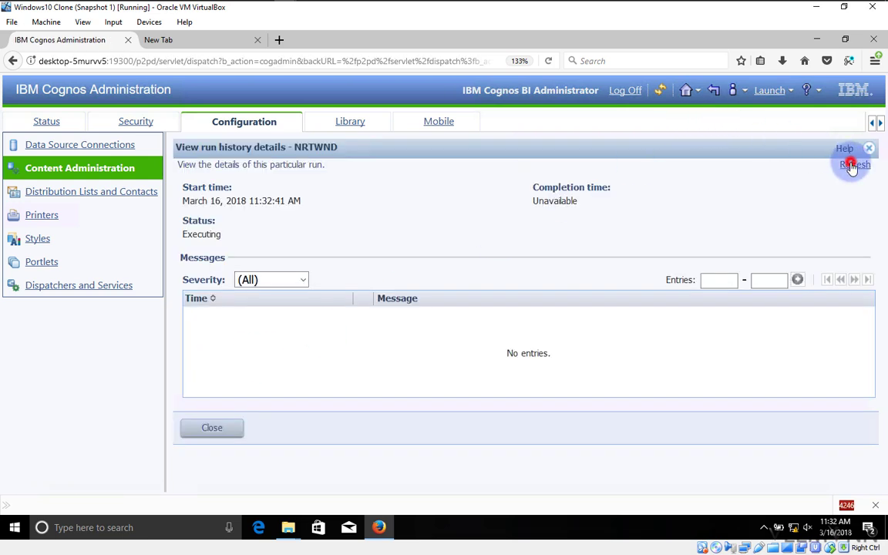
drag(185, 234, 230, 234)
drag(347, 315, 519, 318)
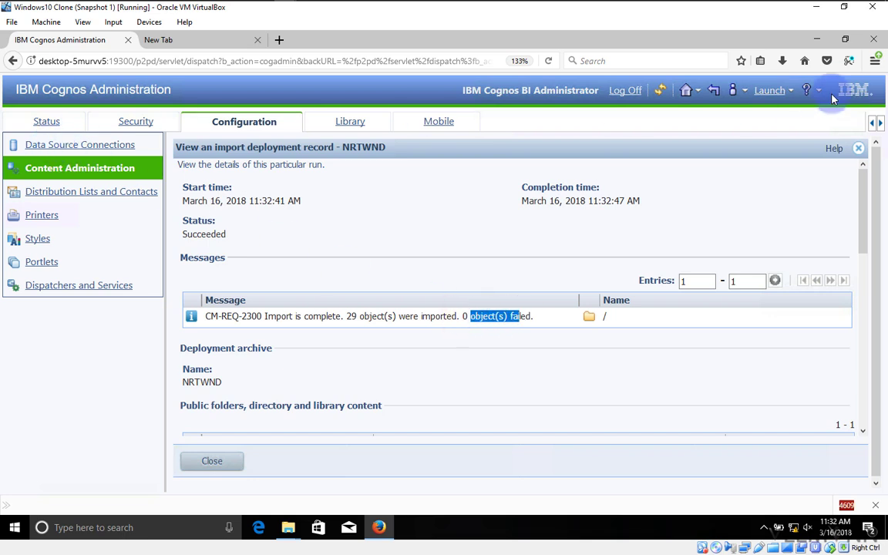
- Refresh Data Source Connections to show the imported EmpLastName, NORTHWND and TxtCity sources
click(790, 90)
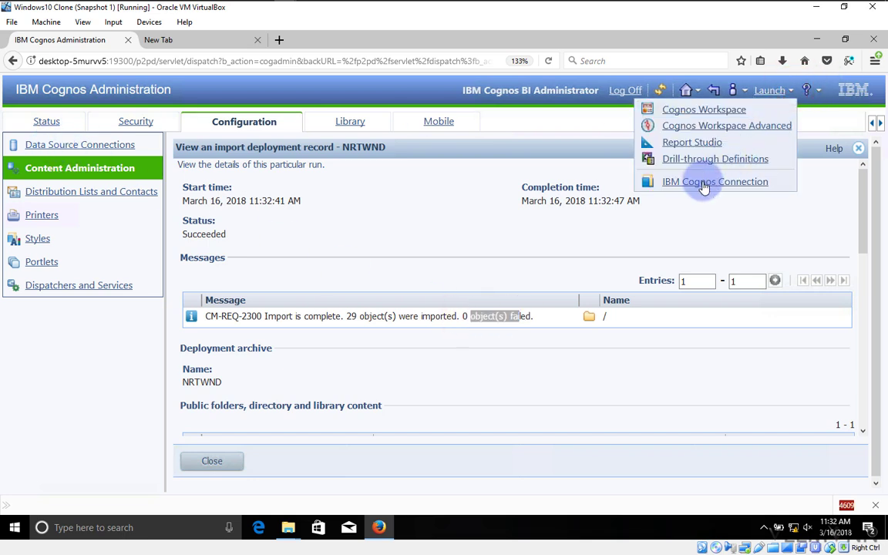
click(353, 255)
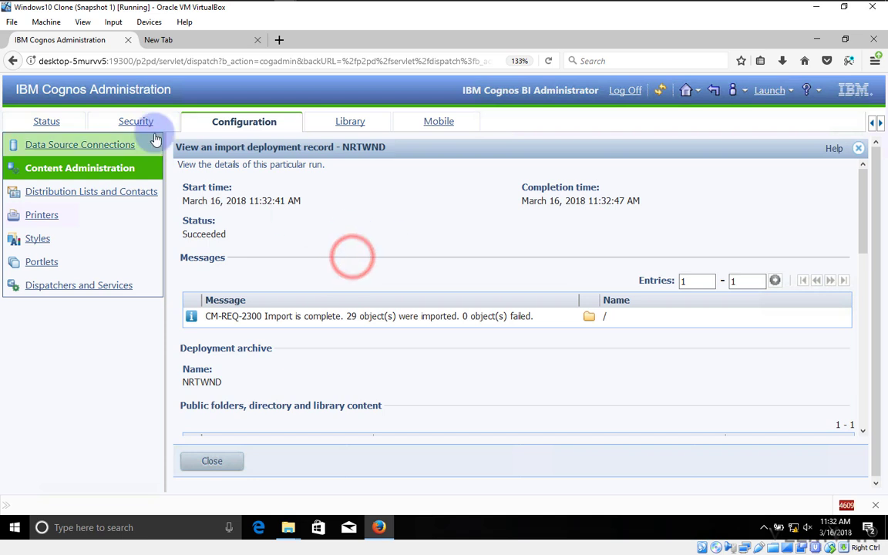
click(116, 144)
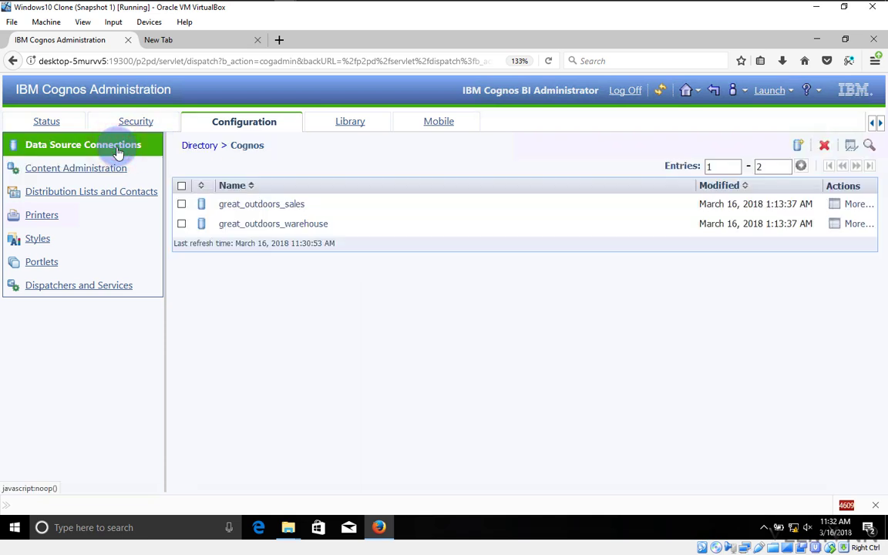
click(658, 92)
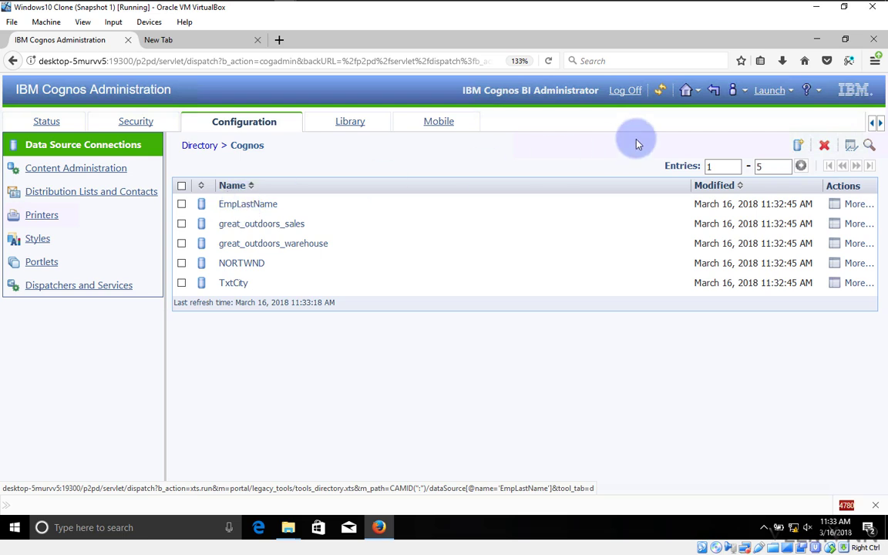
click(790, 91)
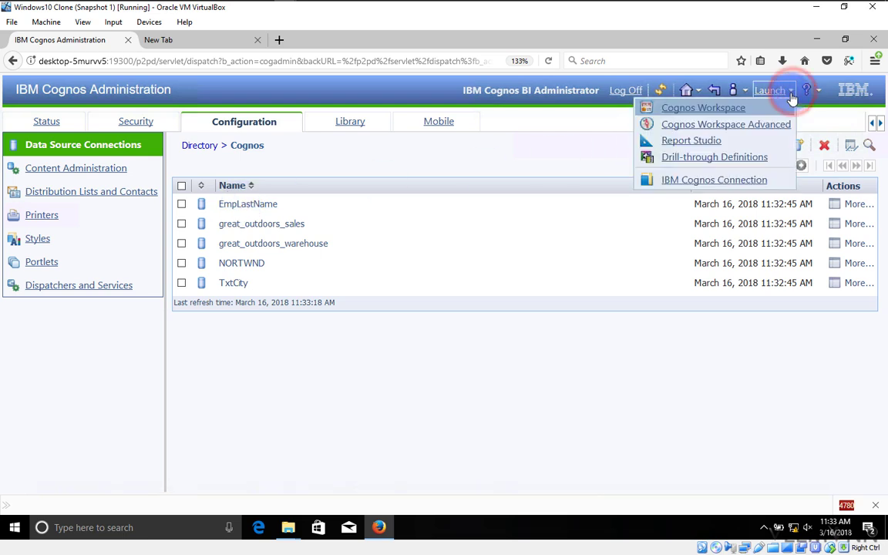
- In Cognos Connection, check the NORTHWND folder's 12 reports and return to Public Folders
click(708, 179)
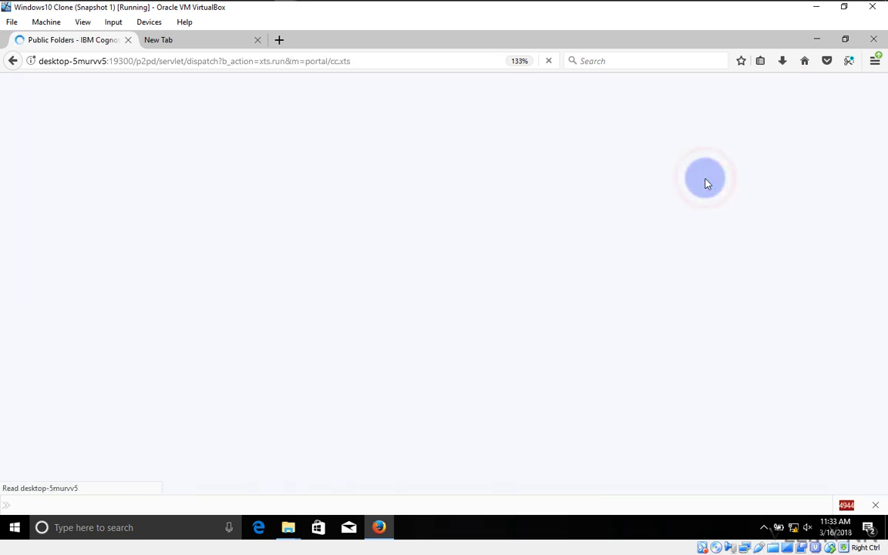
click(73, 205)
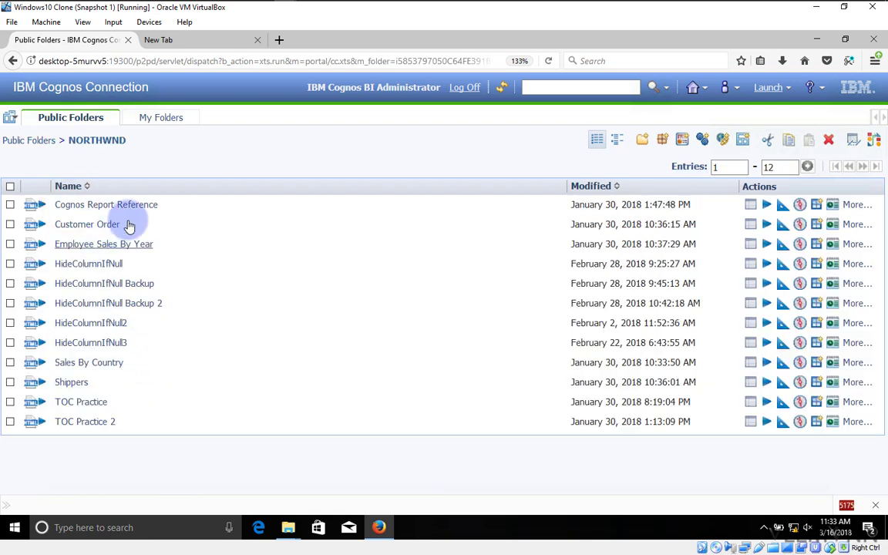
click(35, 139)
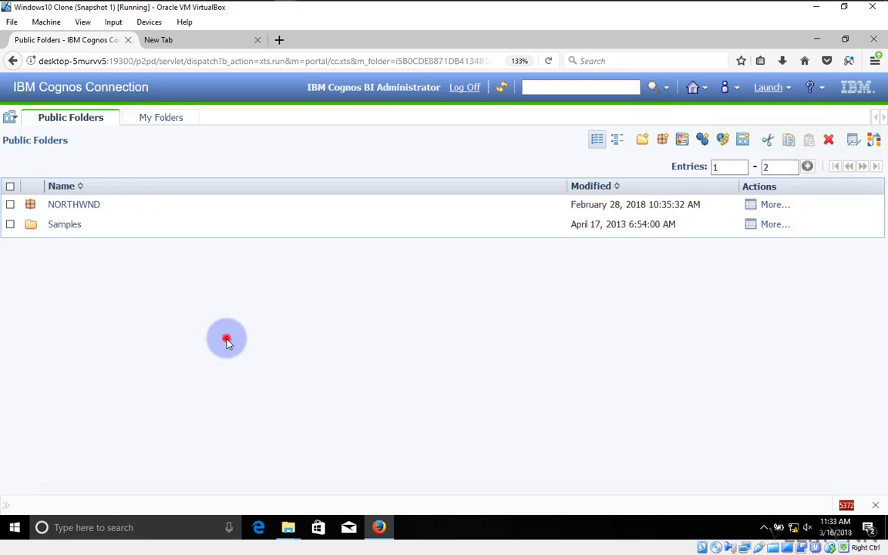
click(74, 204)
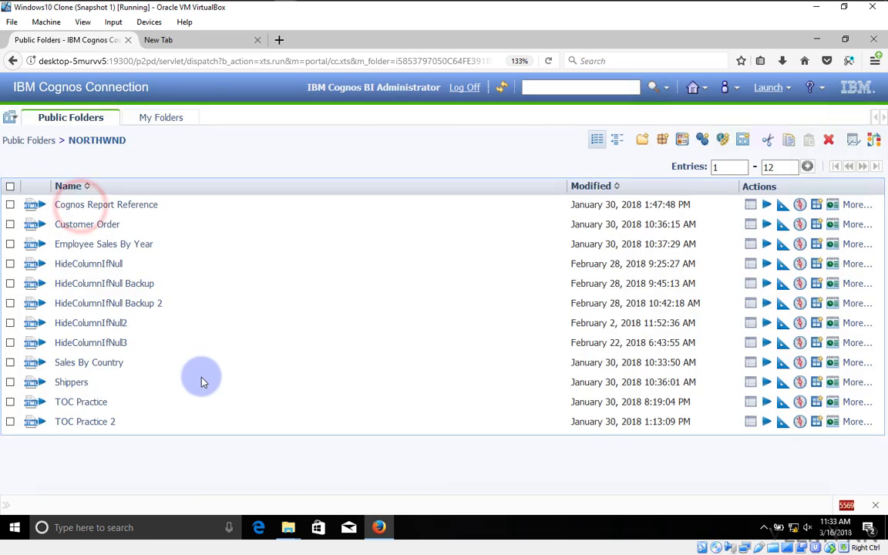
click(36, 139)
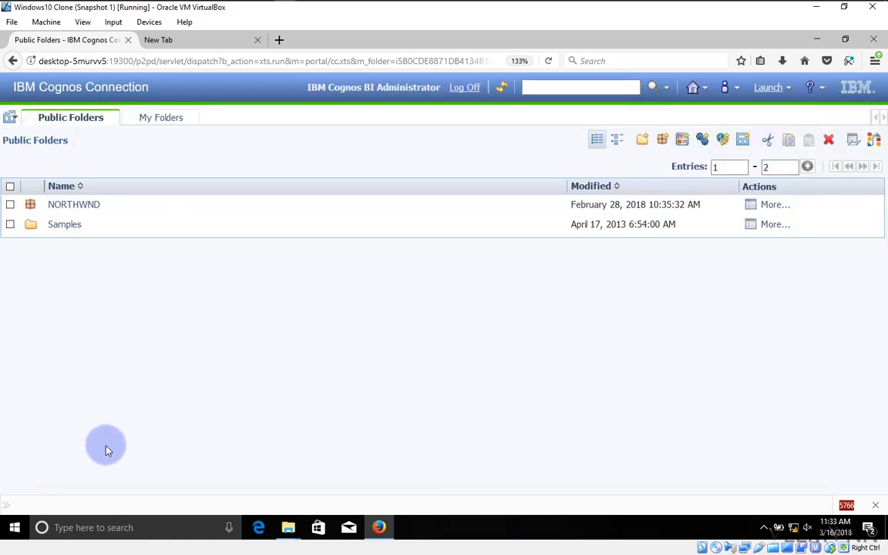
click(195, 426)
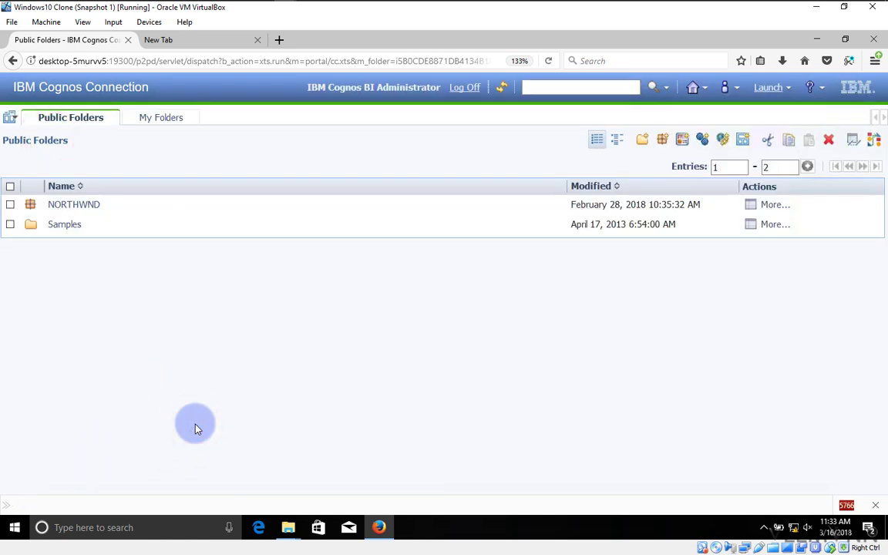
- Launch the Services console (services.msc) from the Run prompt
key(super+r)
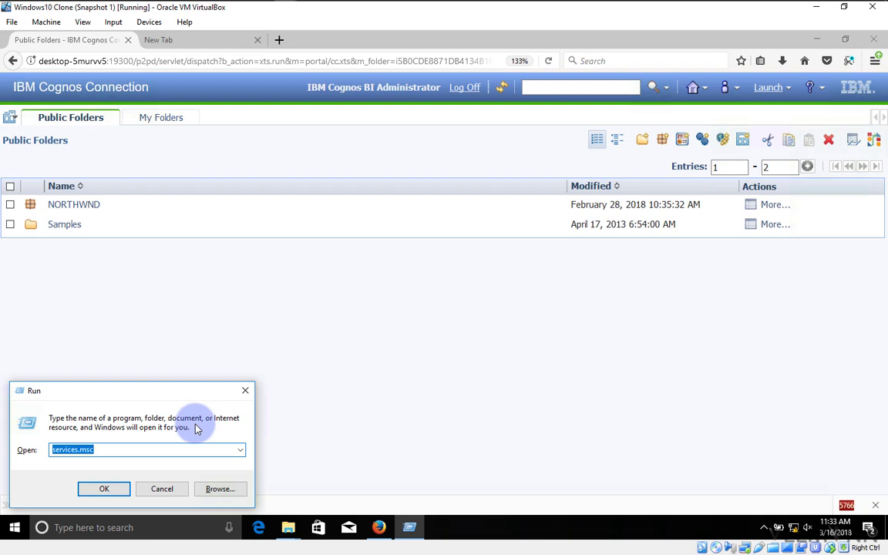
key(End)
key(Return)
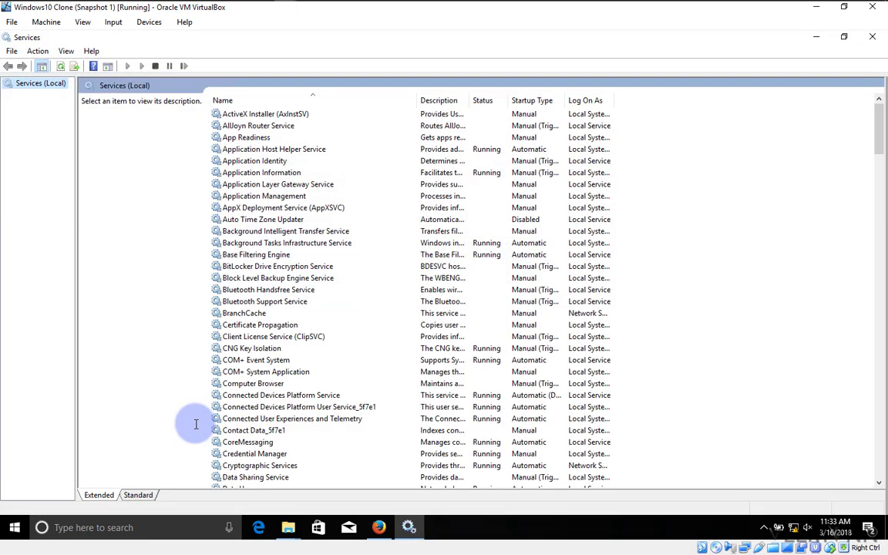
- Start the SQL Server (SE8) service so it shows Running, then minimize Services
click(279, 301)
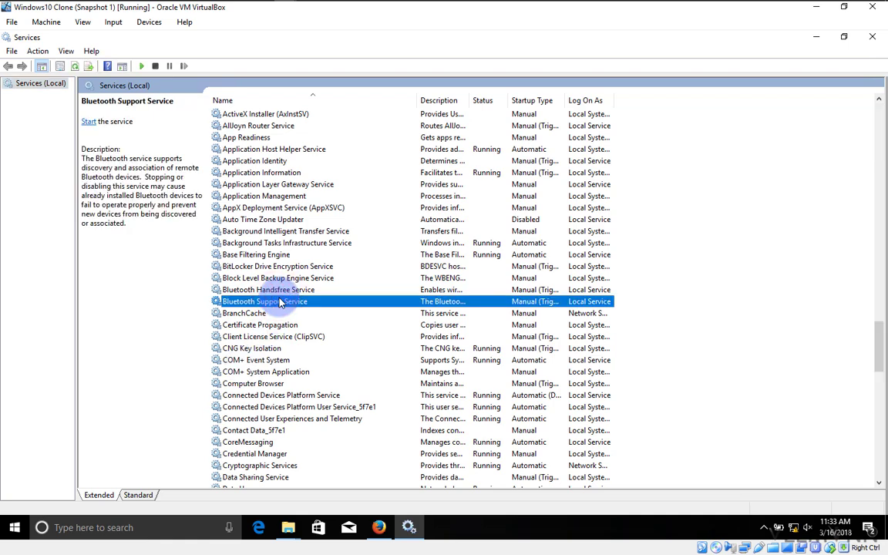
text(sql)
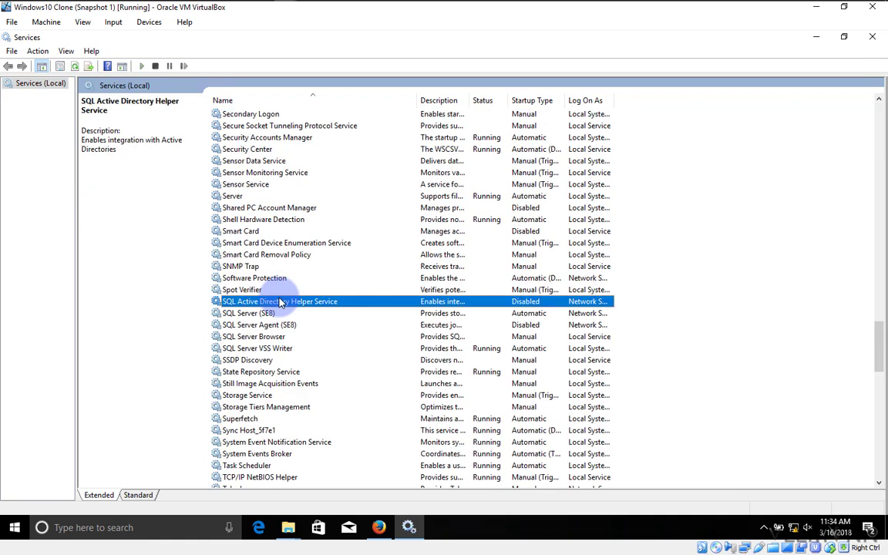
click(266, 313)
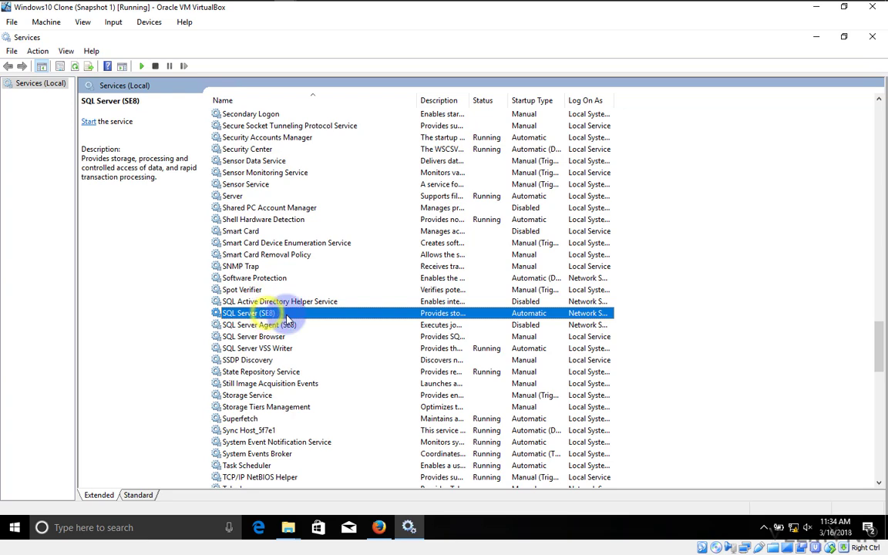
right_click(287, 319)
click(294, 320)
click(143, 189)
click(819, 37)
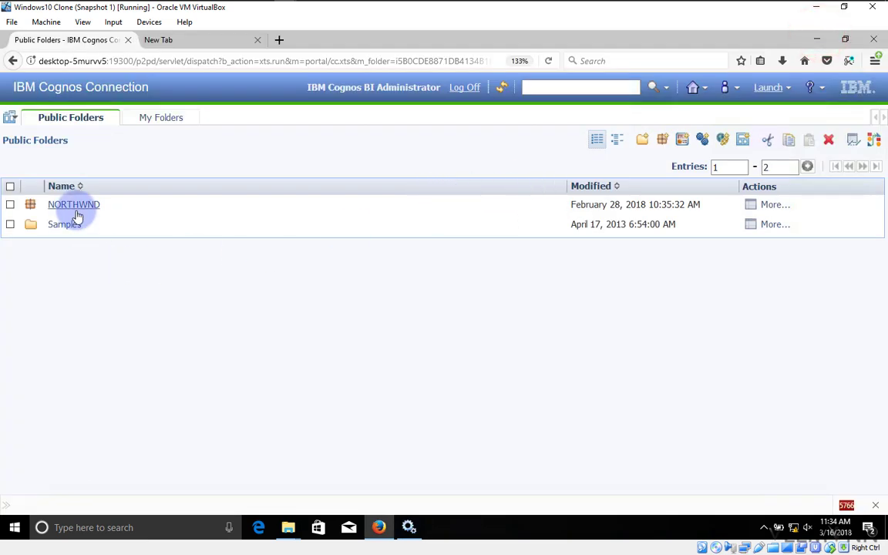
- Run the NORTHWND TOC Practice report and page down to its Table of Contents (Index)
click(81, 205)
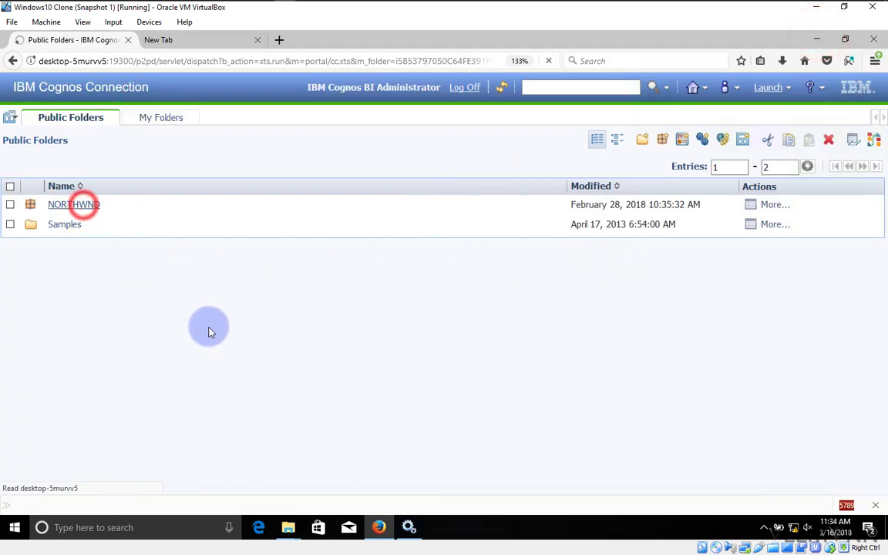
click(10, 401)
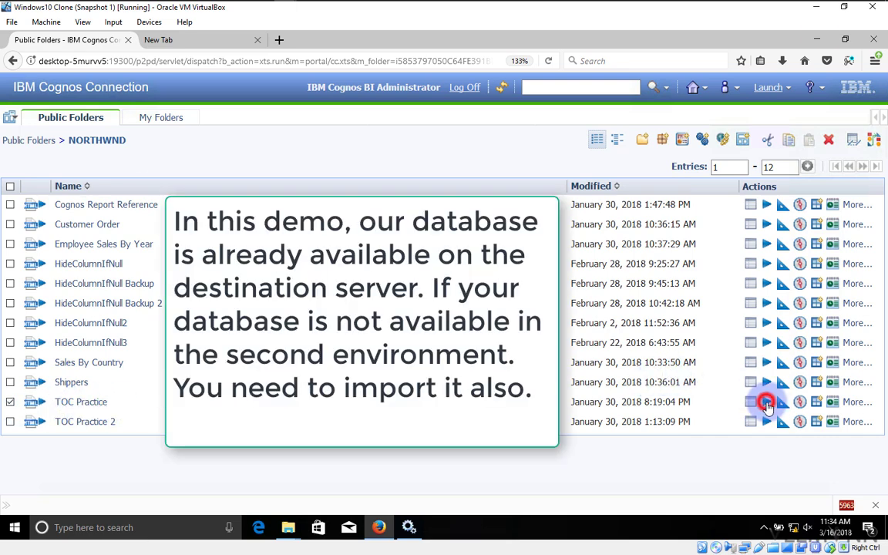
click(767, 403)
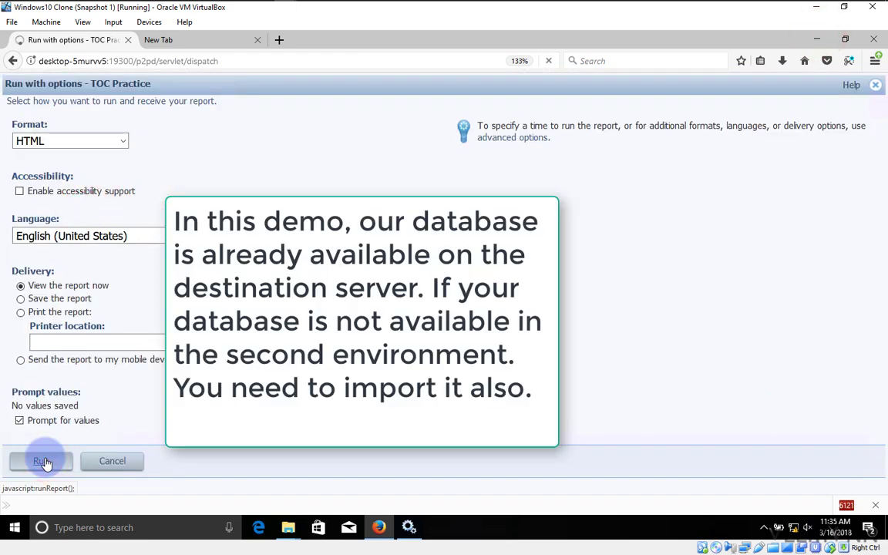
click(43, 462)
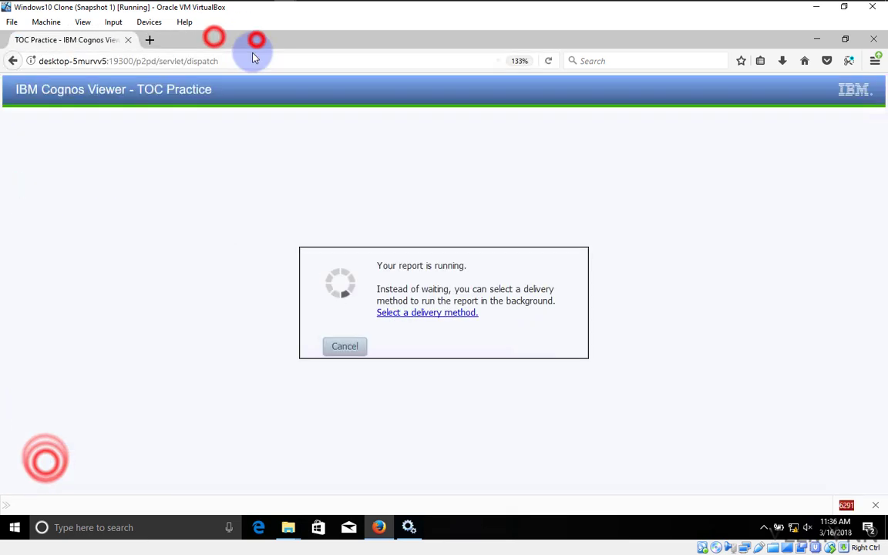
click(115, 484)
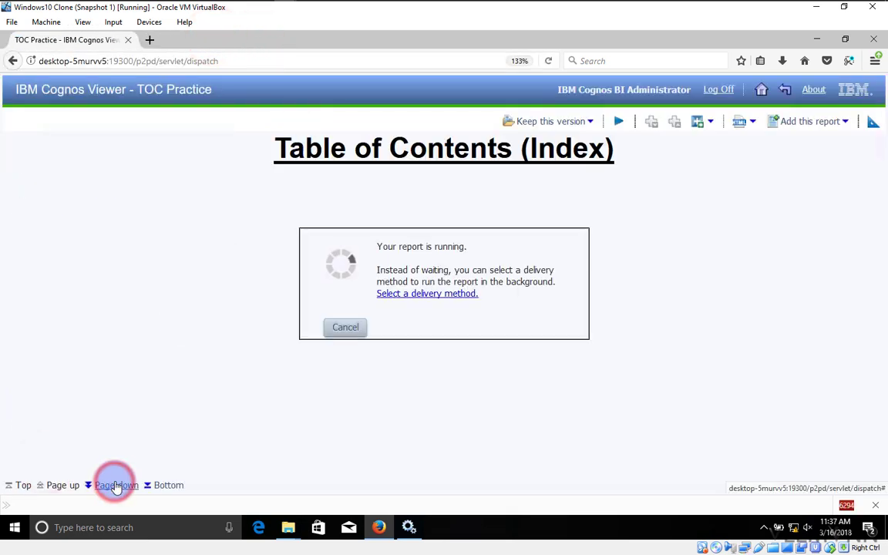